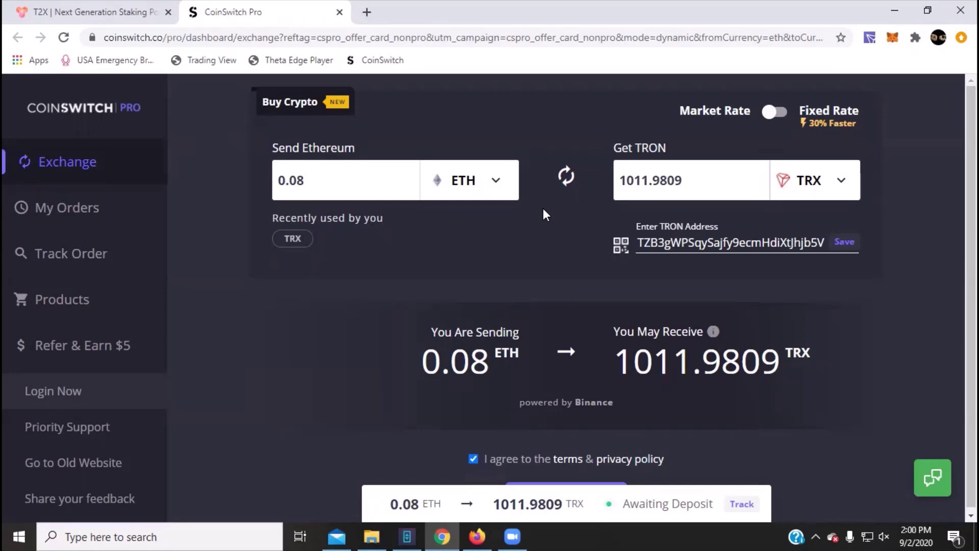
# Switch to the T2X website tab and glance over its homepage.
pyautogui.scroll(-1, 535, 221)
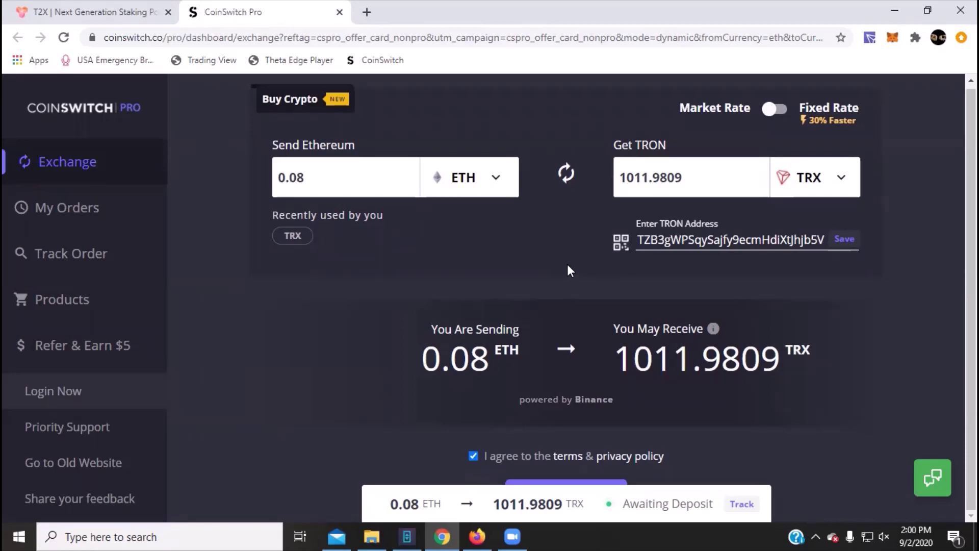
pyautogui.click(102, 12)
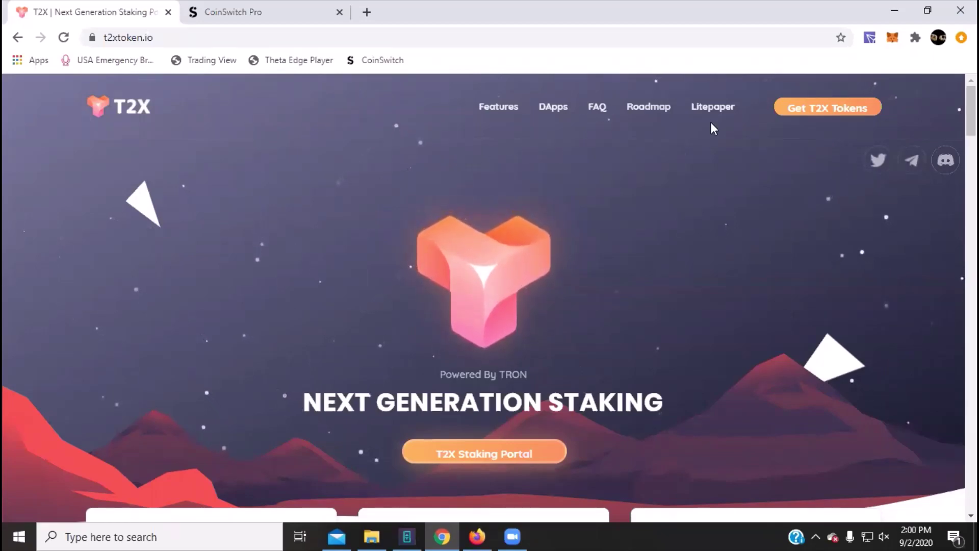
pyautogui.scroll(-9, 704, 220)
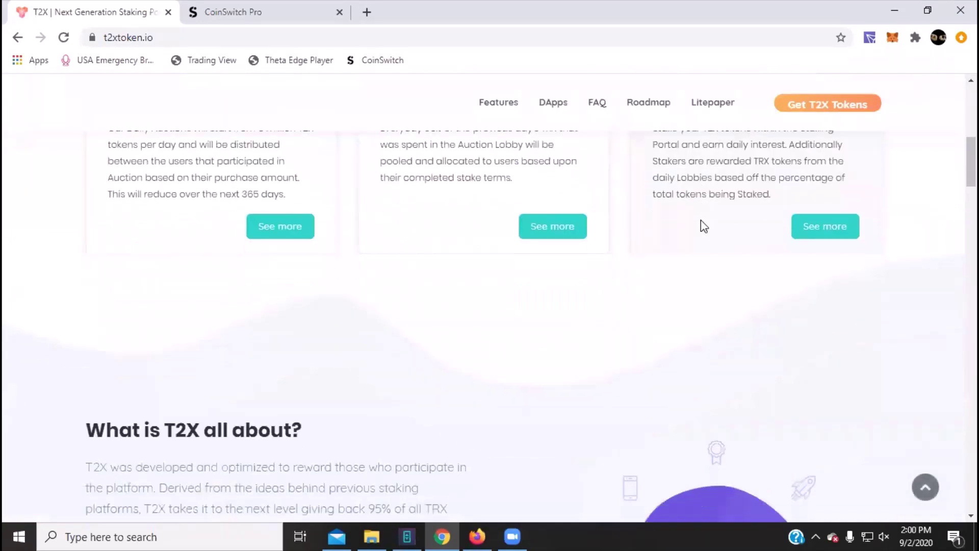
pyautogui.scroll(3, 694, 220)
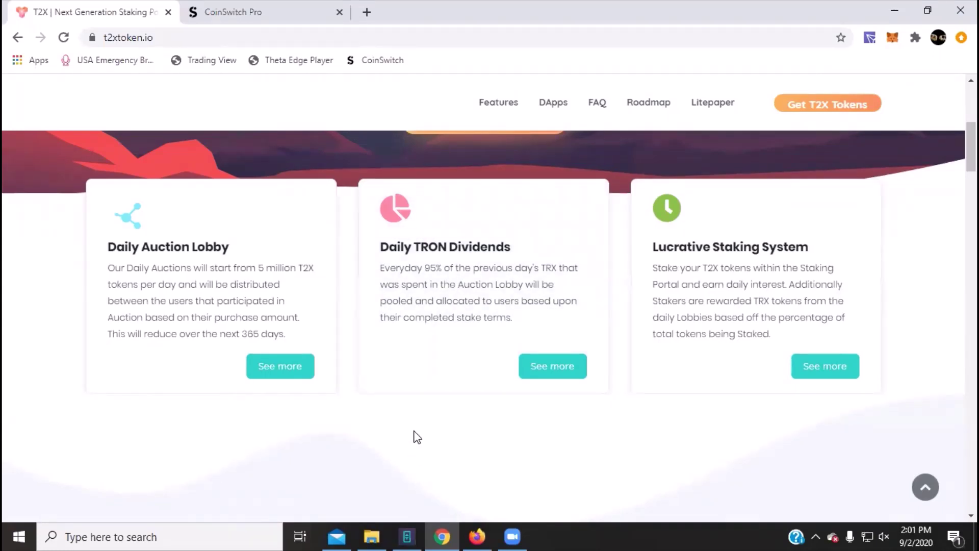
# Browse the T2X homepage features and open the Get T2X Tokens auction panel.
pyautogui.scroll(-3, 416, 436)
pyautogui.scroll(1, 416, 435)
pyautogui.scroll(-3, 416, 436)
pyautogui.scroll(-3, 412, 433)
pyautogui.scroll(-3, 414, 419)
pyautogui.scroll(-3, 414, 420)
pyautogui.scroll(-2, 414, 416)
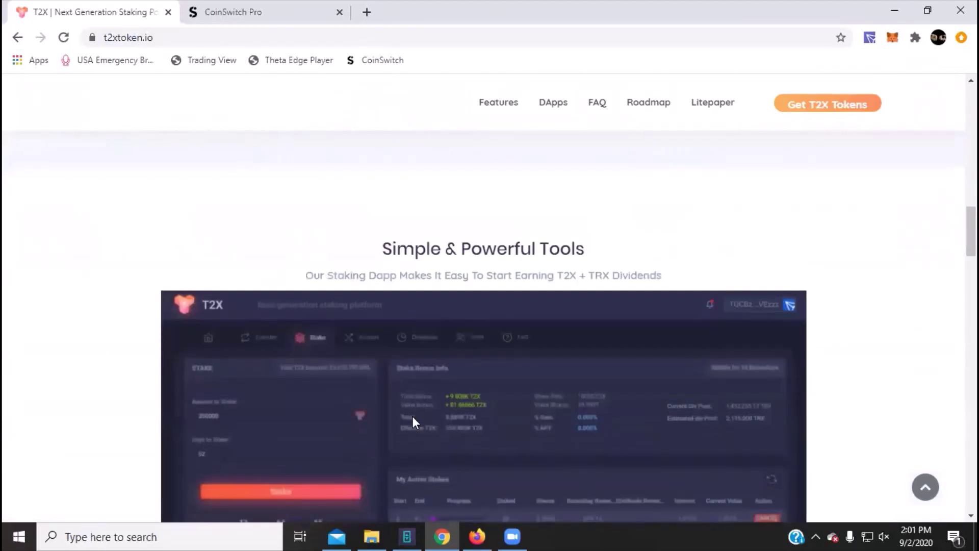
pyautogui.scroll(-3, 412, 415)
pyautogui.scroll(-1, 412, 417)
pyautogui.scroll(1, 412, 416)
pyautogui.scroll(-3, 412, 416)
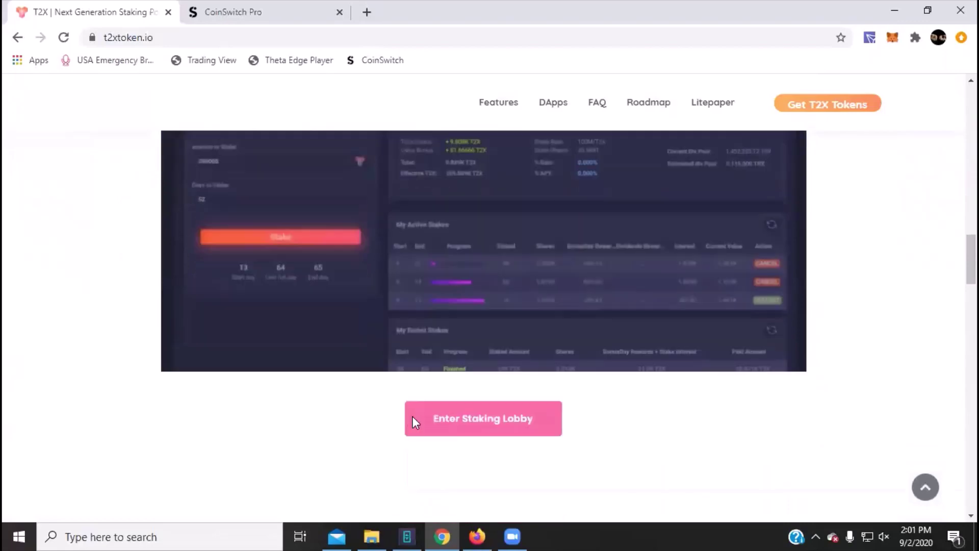
pyautogui.click(848, 113)
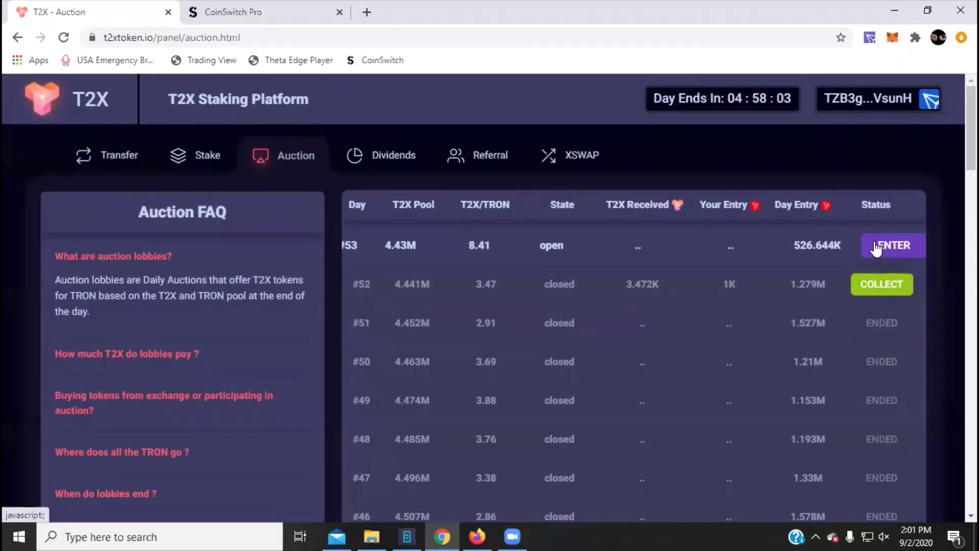
# Collect the day #52 lobby's 3.472K T2X and accept the TronLink signature request.
pyautogui.click(878, 294)
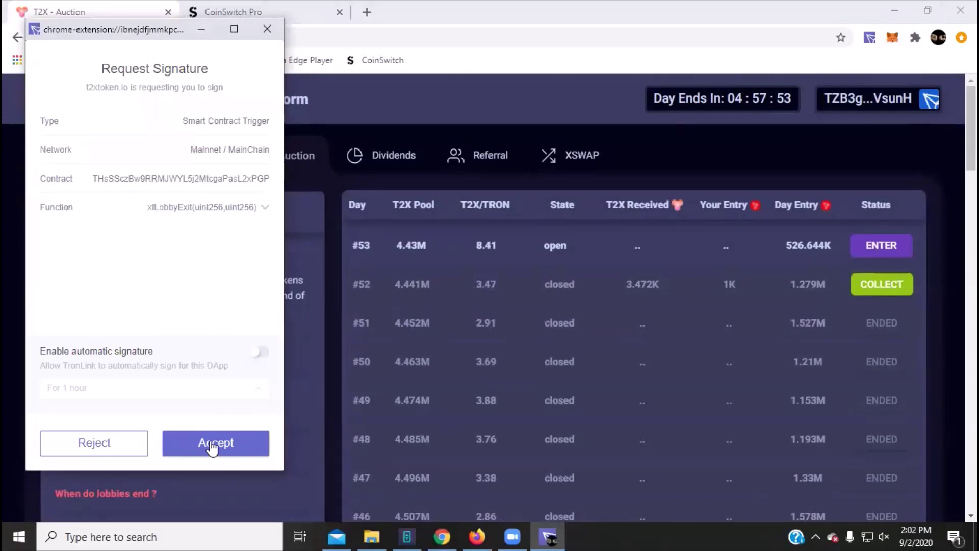
pyautogui.click(212, 445)
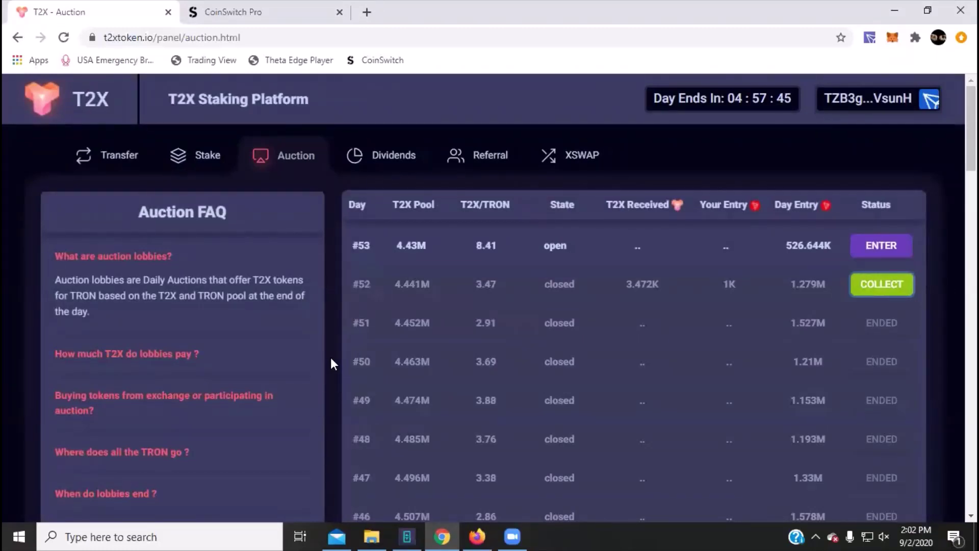
pyautogui.scroll(-1, 331, 359)
pyautogui.scroll(1, 331, 358)
# Review the Stake page's 8,271.443 T2X balance and stake lists, then return via Auction.
pyautogui.click(206, 157)
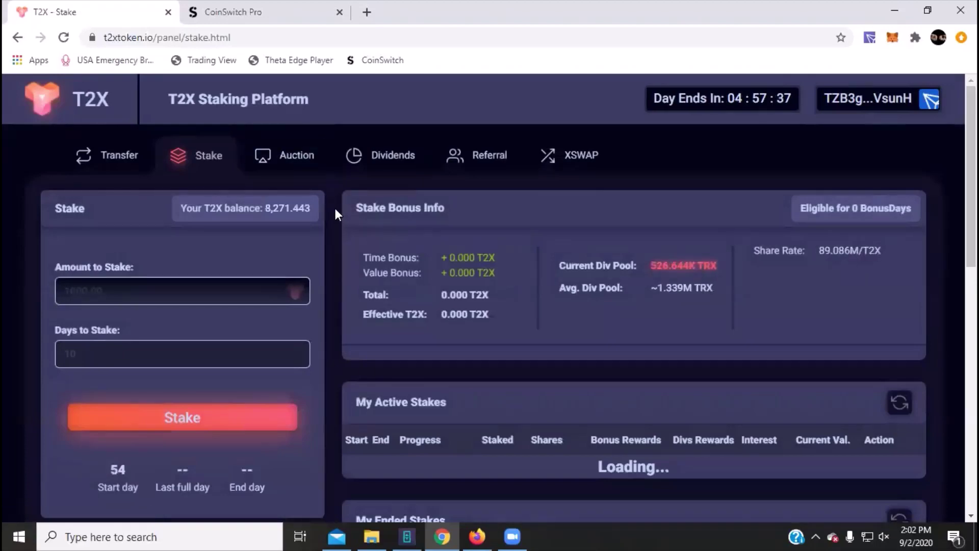
pyautogui.scroll(-5, 335, 206)
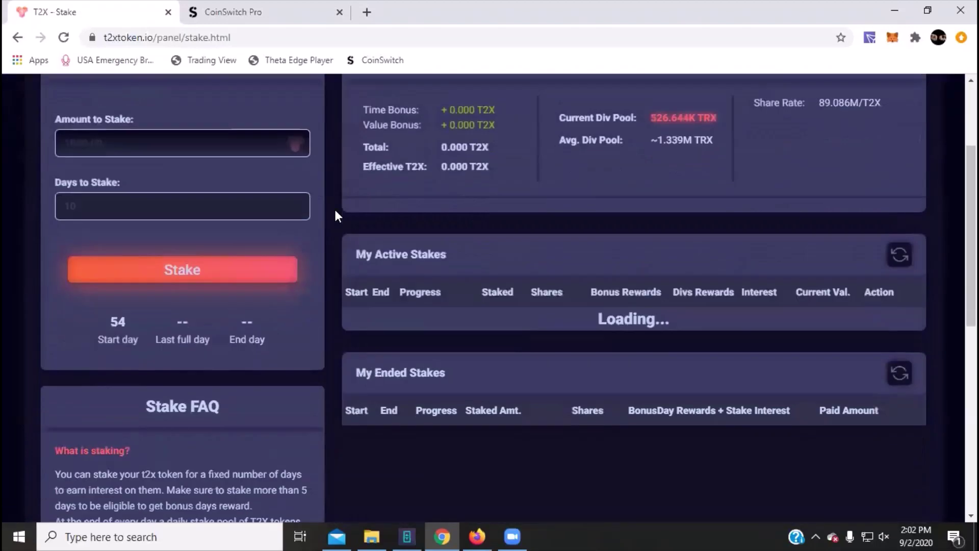
pyautogui.scroll(-3, 339, 355)
pyautogui.scroll(6, 338, 352)
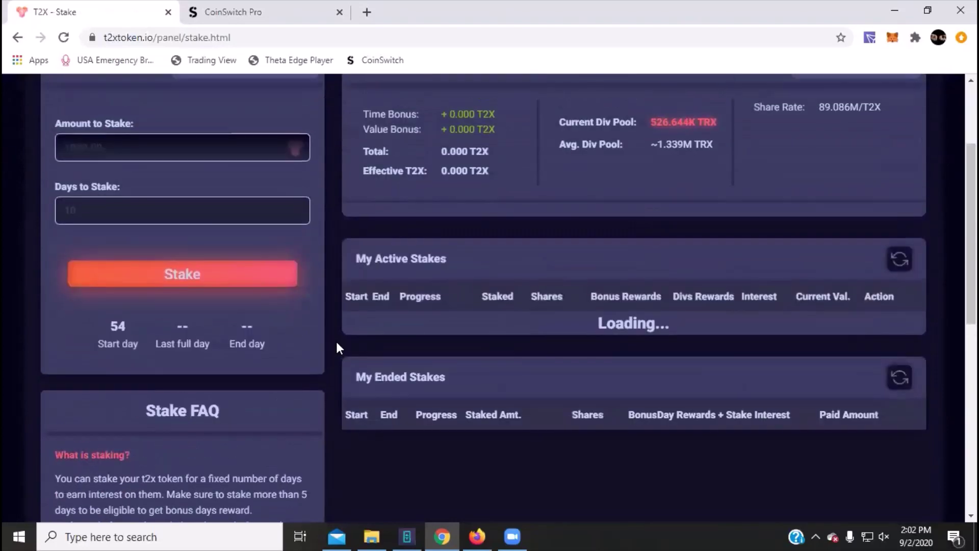
pyautogui.scroll(3, 337, 347)
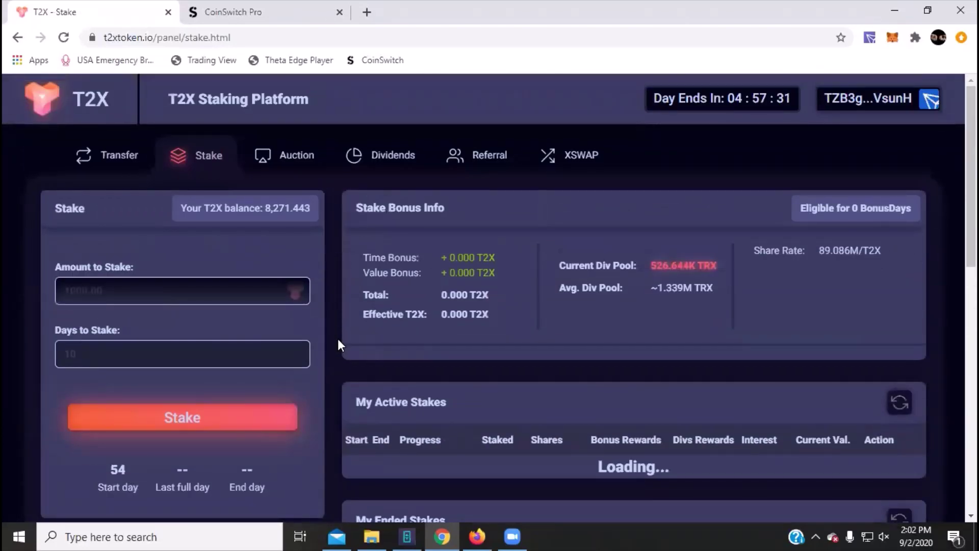
pyautogui.click(302, 172)
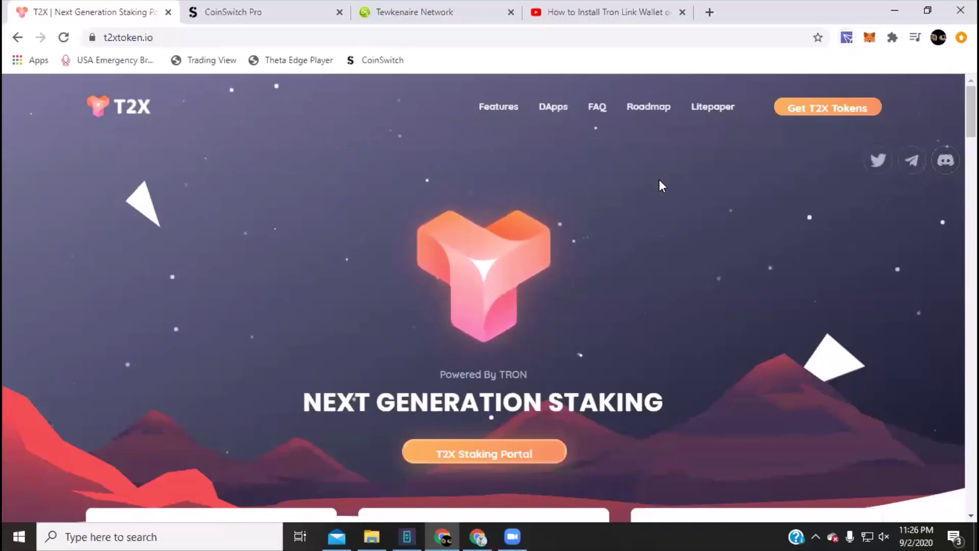
# Open the TronLink extension's Chrome Web Store listing from the search results.
pyautogui.click(475, 535)
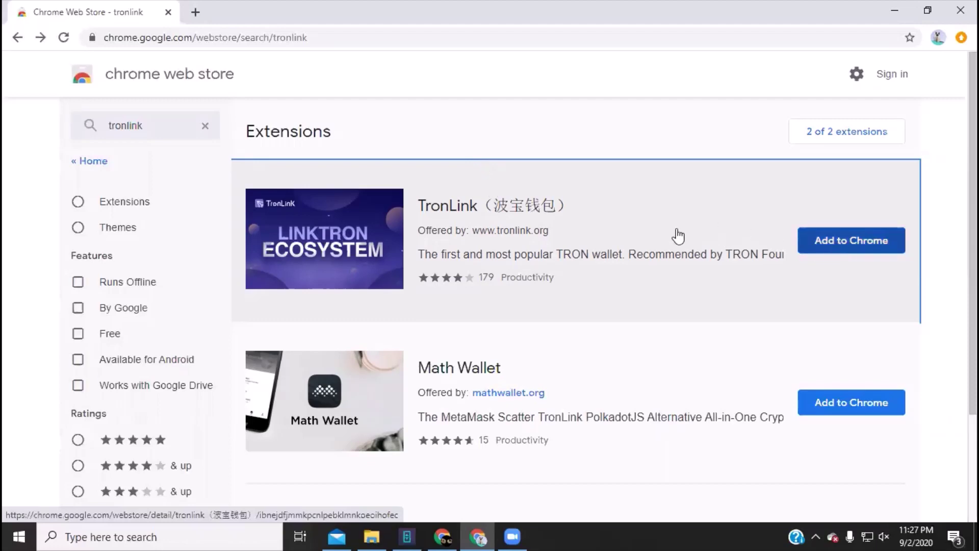
pyautogui.click(466, 207)
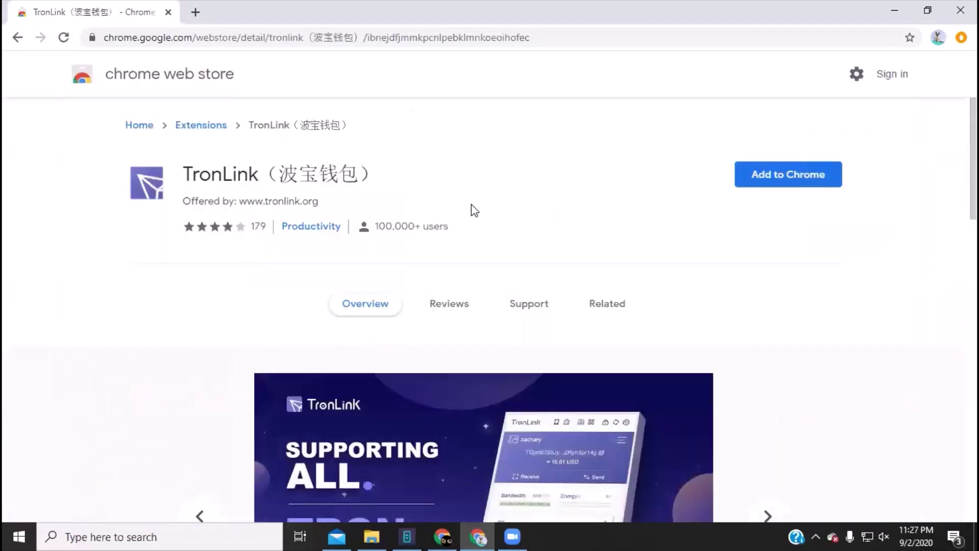
pyautogui.scroll(-4, 473, 205)
pyautogui.scroll(-4, 473, 208)
pyautogui.scroll(-3, 479, 208)
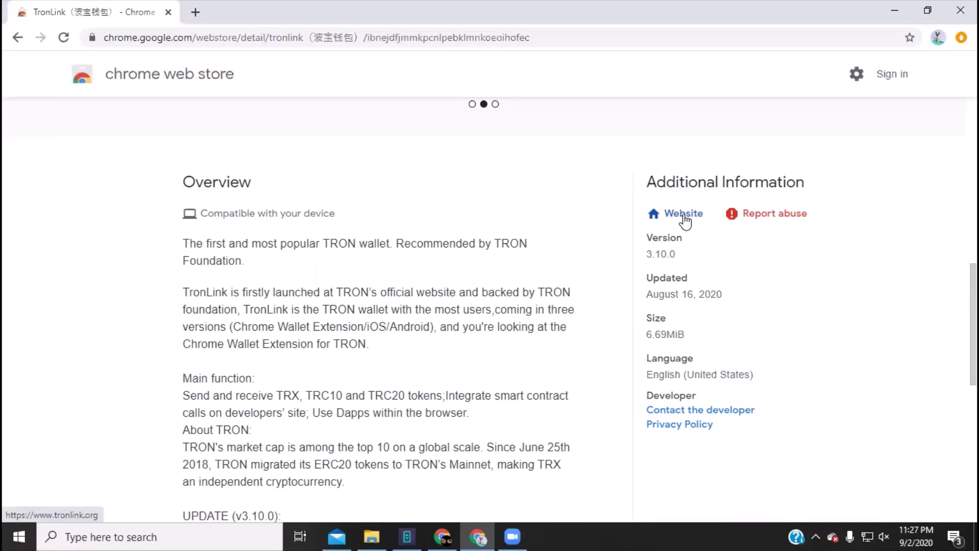
# Read through the TronLink listing's details before adding it.
pyautogui.scroll(-5, 413, 261)
pyautogui.scroll(5, 418, 261)
pyautogui.scroll(5, 428, 253)
pyautogui.scroll(5, 516, 171)
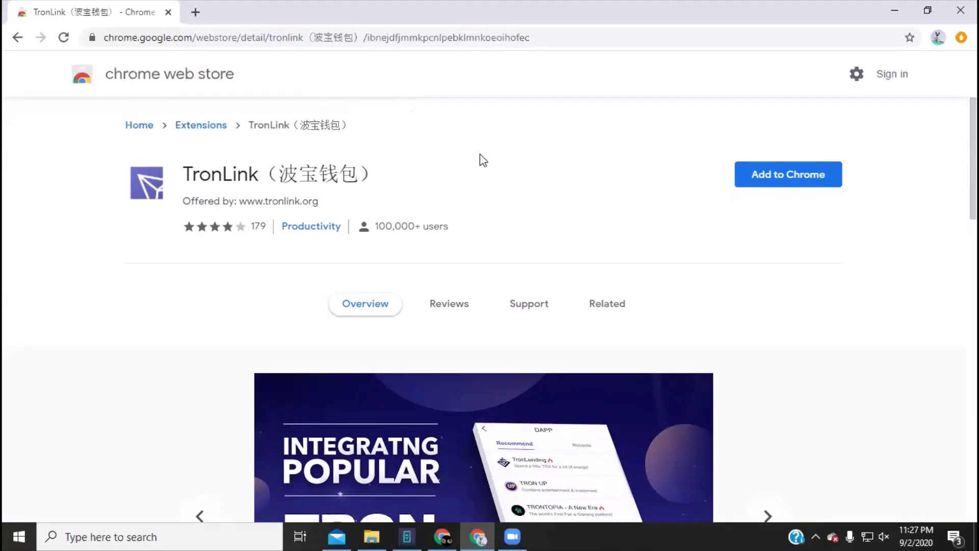
pyautogui.scroll(-3, 479, 154)
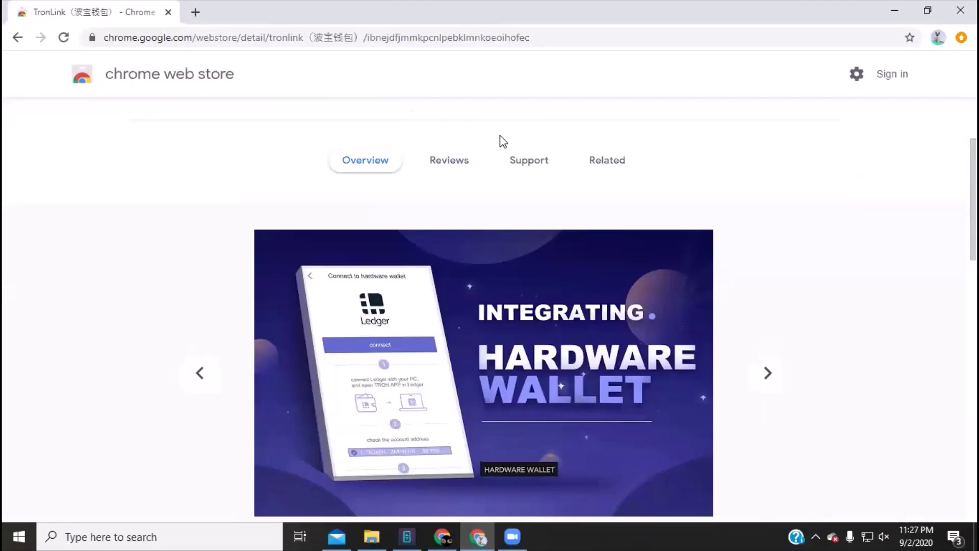
pyautogui.scroll(3, 503, 141)
pyautogui.scroll(-4, 501, 147)
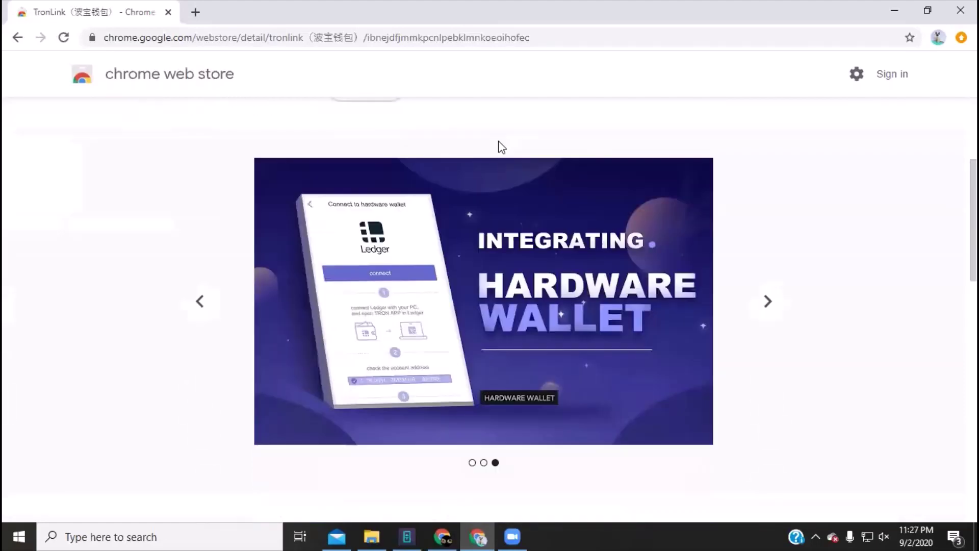
pyautogui.scroll(4, 662, 253)
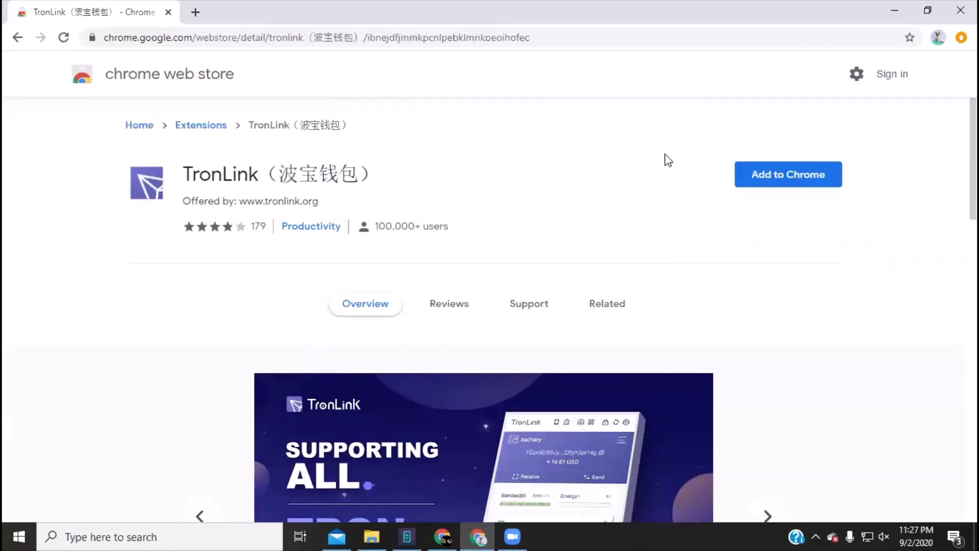
# Add the TronLink extension to Chrome and dismiss the added notice.
pyautogui.click(766, 176)
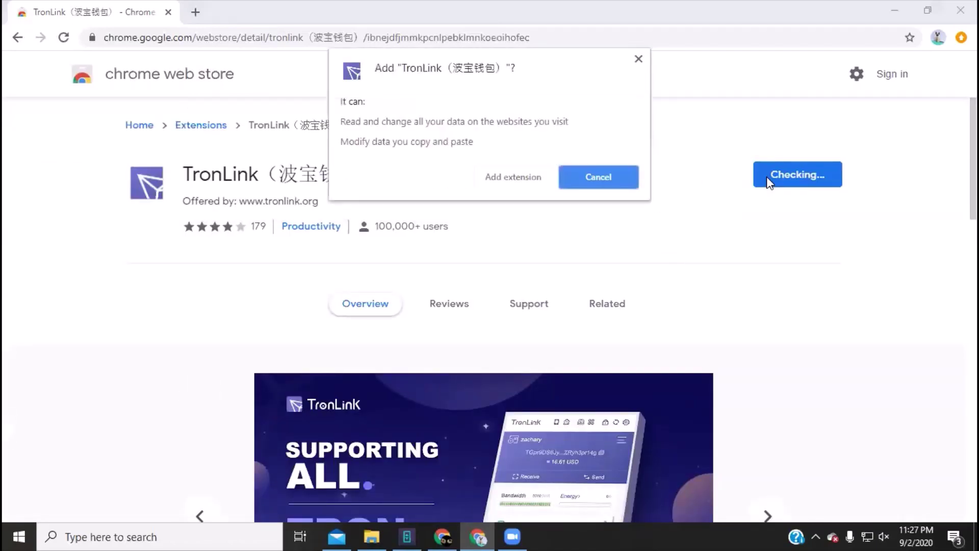
pyautogui.click(504, 183)
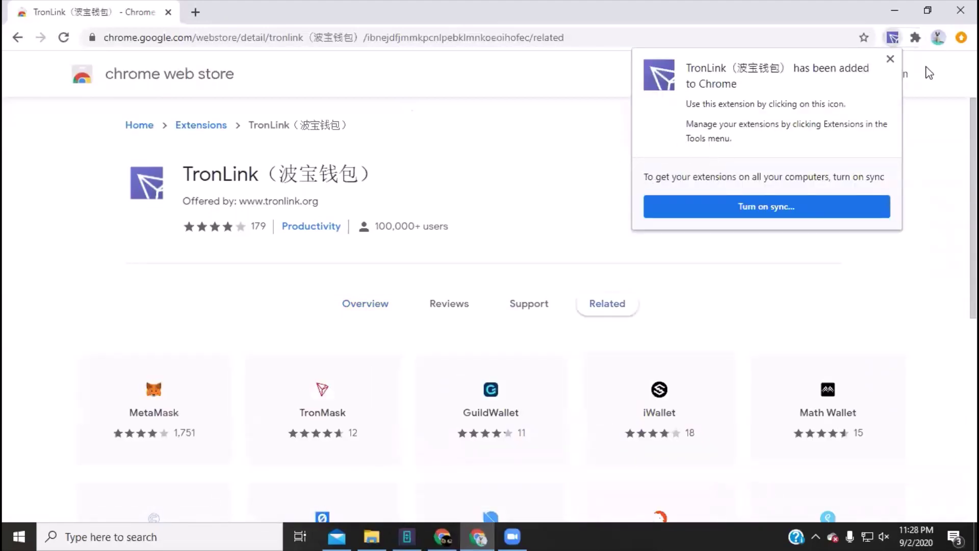
pyautogui.click(891, 59)
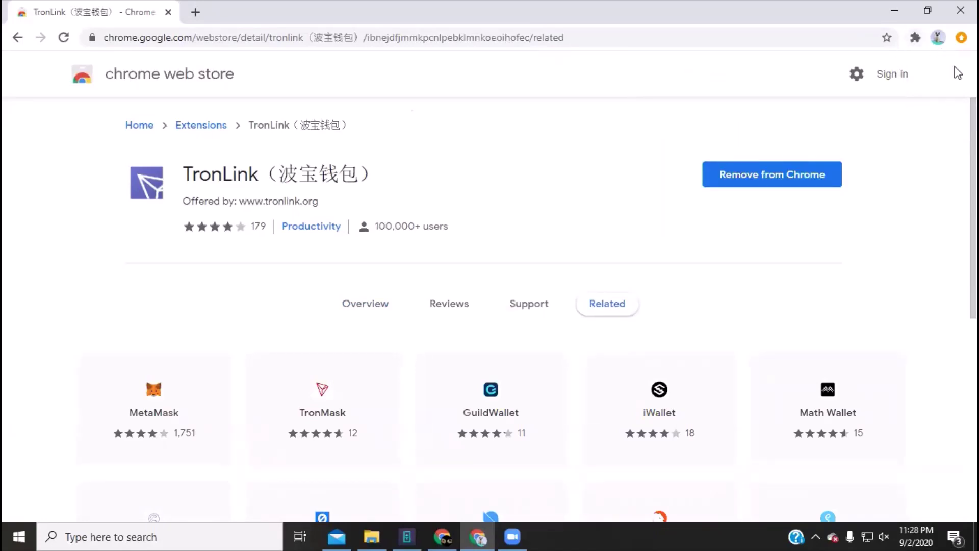
# Pin TronLink to the Chrome toolbar from the Extensions menu.
pyautogui.click(914, 38)
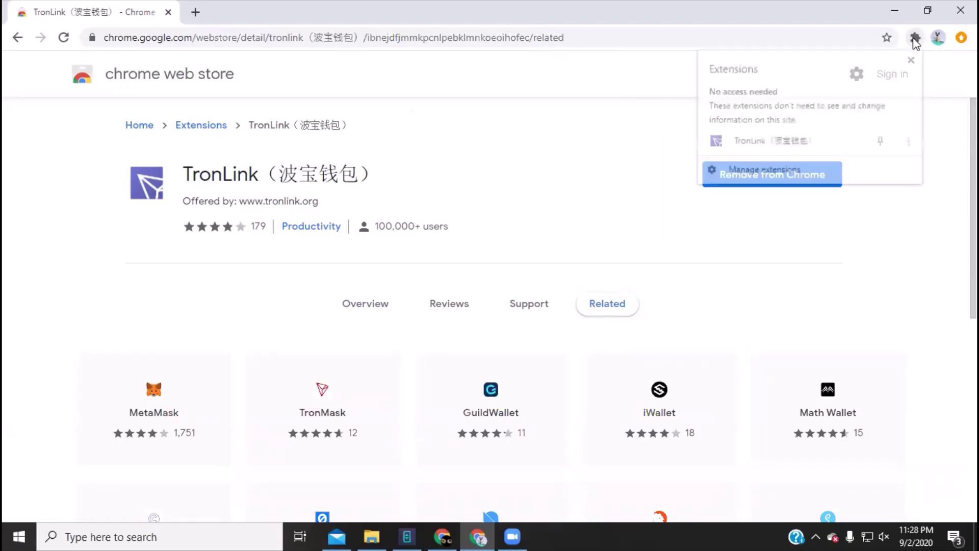
pyautogui.click(882, 142)
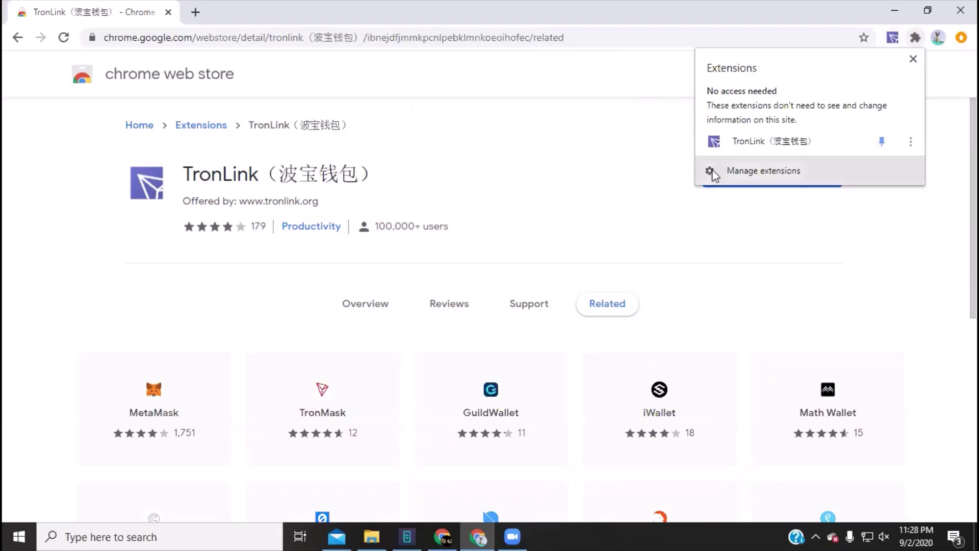
pyautogui.click(645, 159)
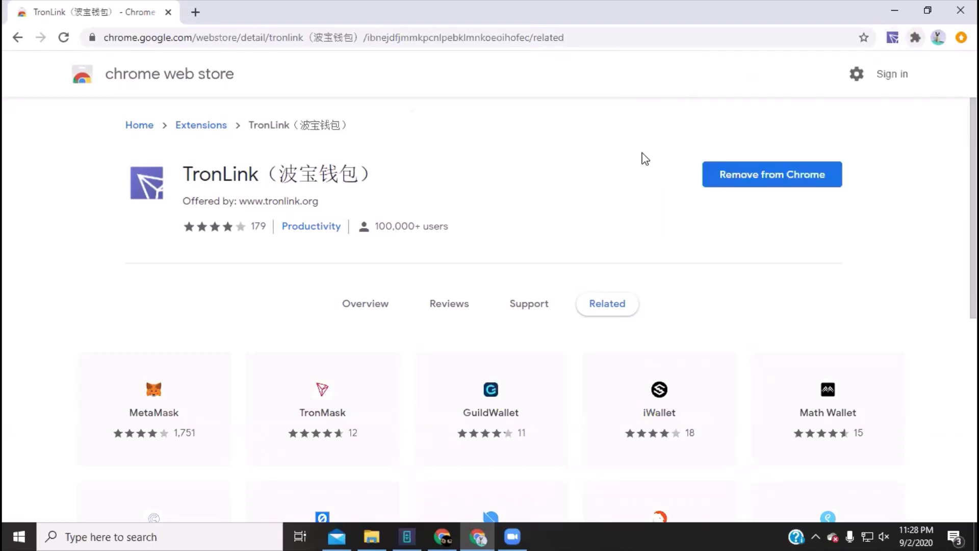
# Open TronLink, accept its cookie notice, and close the setup popup without a password.
pyautogui.click(891, 39)
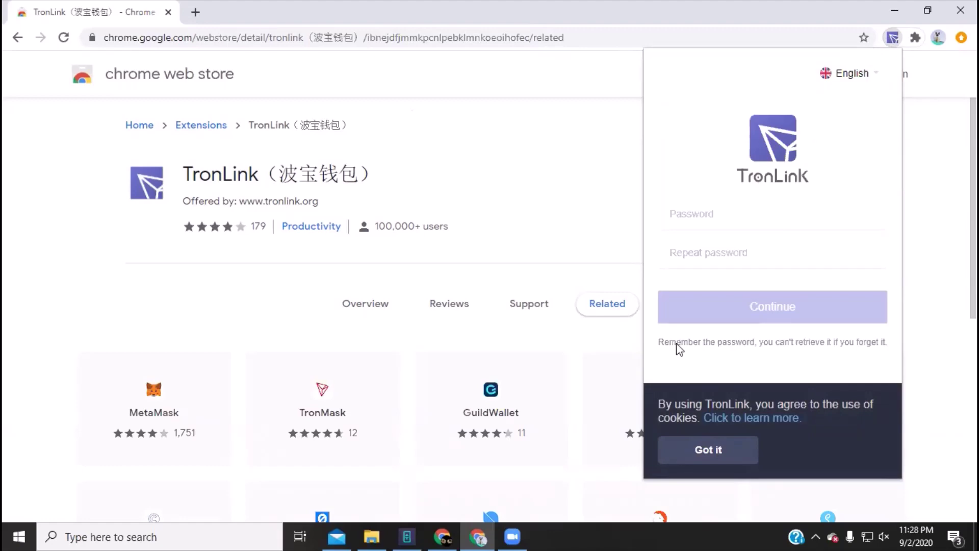
pyautogui.click(703, 450)
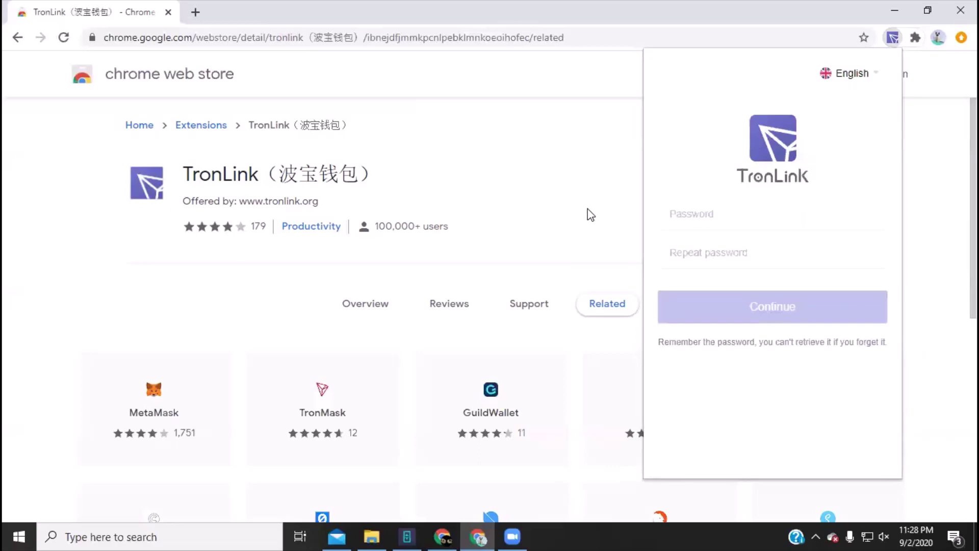
pyautogui.click(590, 214)
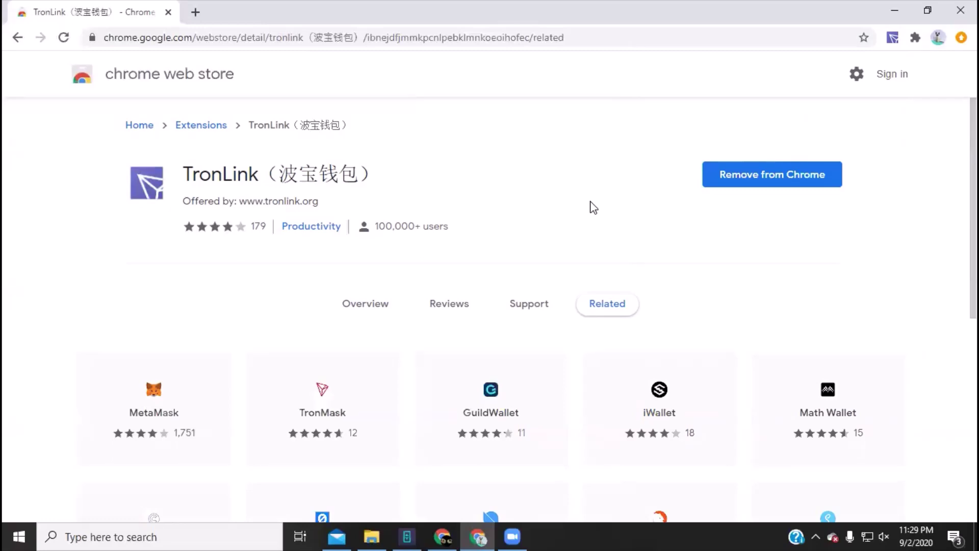
# Minimize the store window, check the TronLink tutorial paused at 1:55, and return to T2X.
pyautogui.click(895, 11)
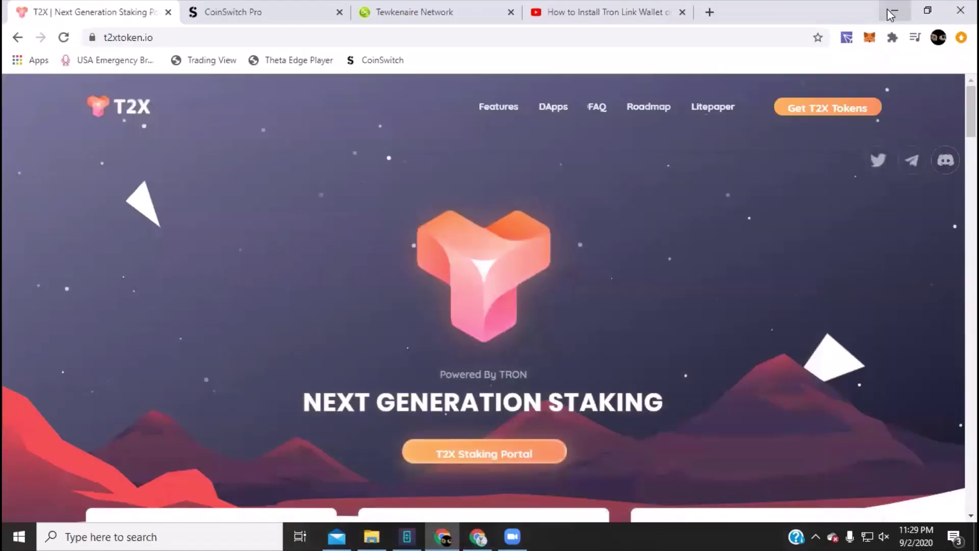
pyautogui.click(583, 13)
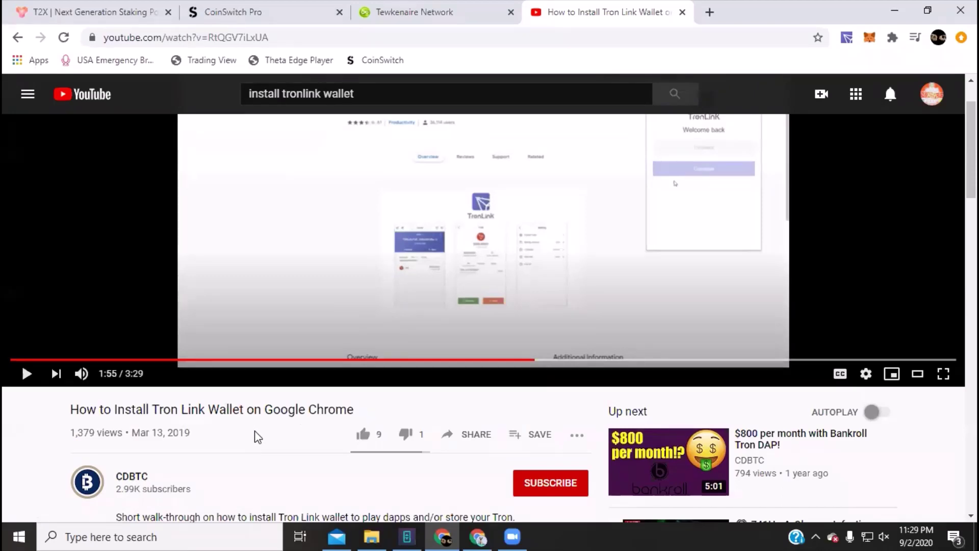
pyautogui.click(106, 7)
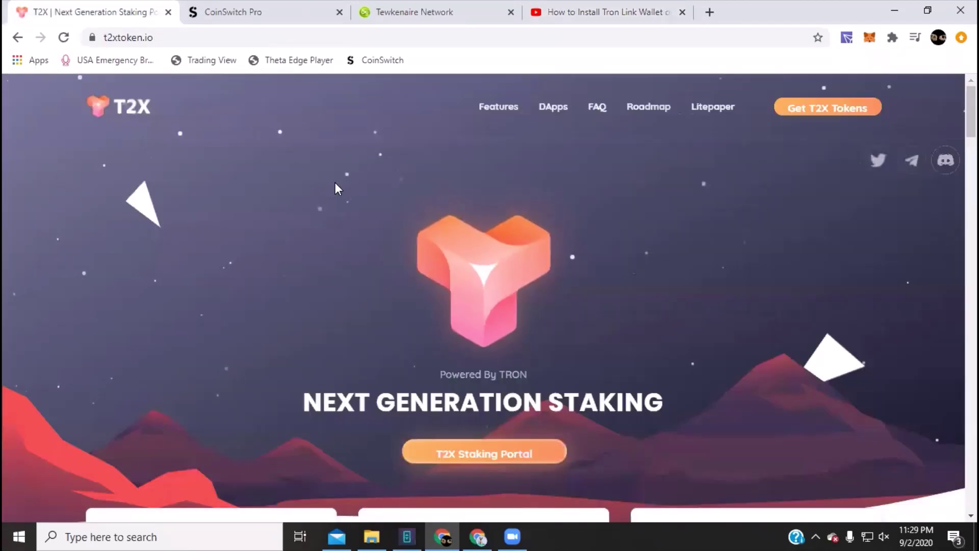
# Scroll the t2xtoken.io homepage down to the collapsed FAQ list.
pyautogui.scroll(-5, 341, 194)
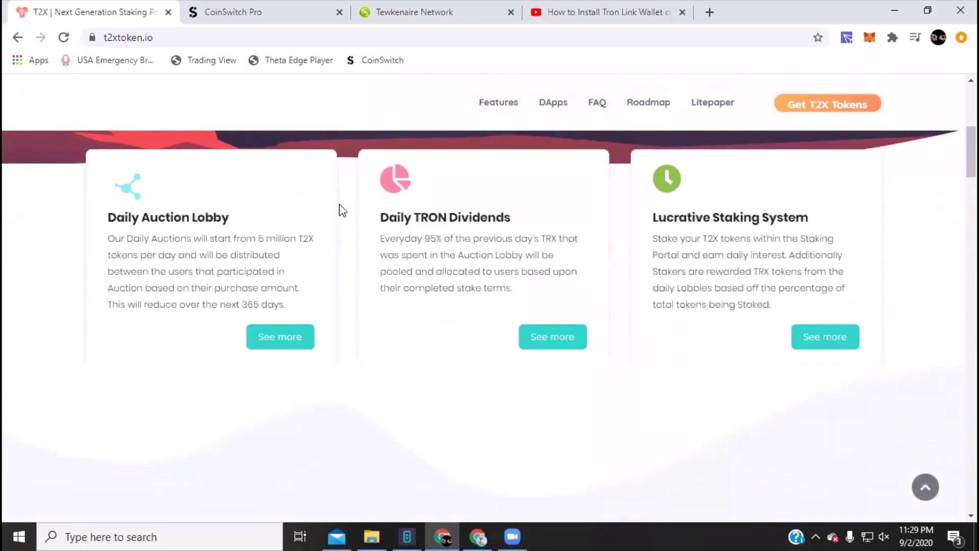
pyautogui.scroll(-5, 341, 209)
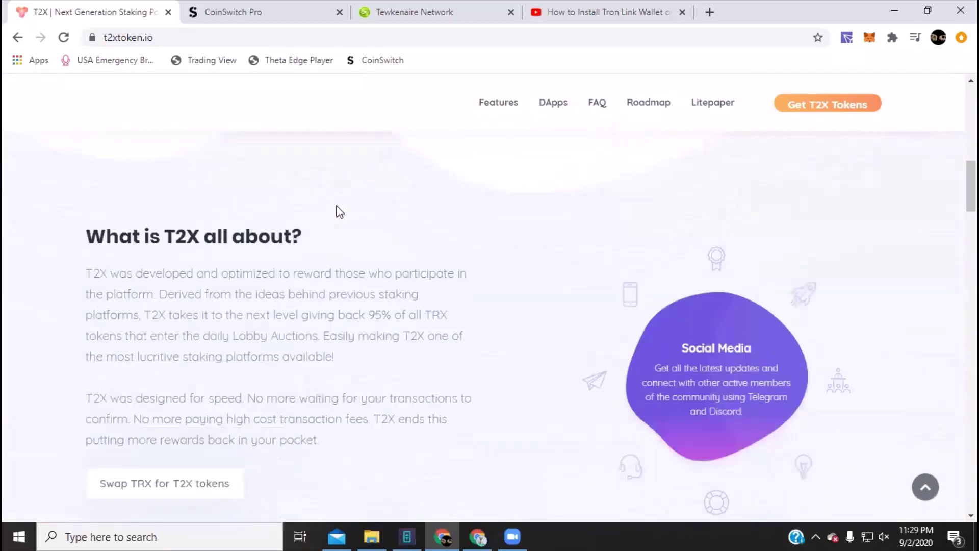
pyautogui.scroll(-3, 336, 209)
pyautogui.scroll(-3, 336, 209)
pyautogui.scroll(-5, 335, 209)
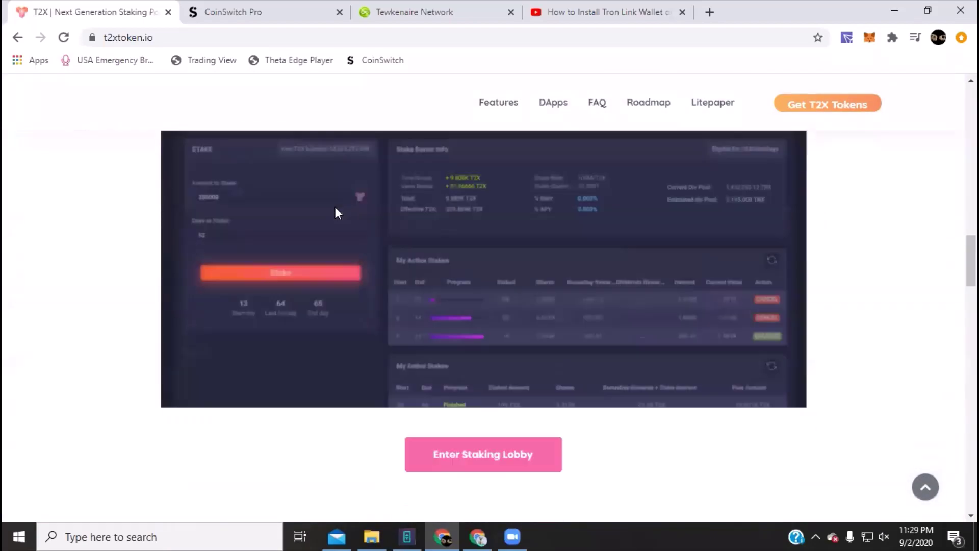
pyautogui.scroll(-5, 335, 209)
pyautogui.scroll(-2, 335, 213)
pyautogui.scroll(-5, 335, 213)
pyautogui.scroll(4, 335, 213)
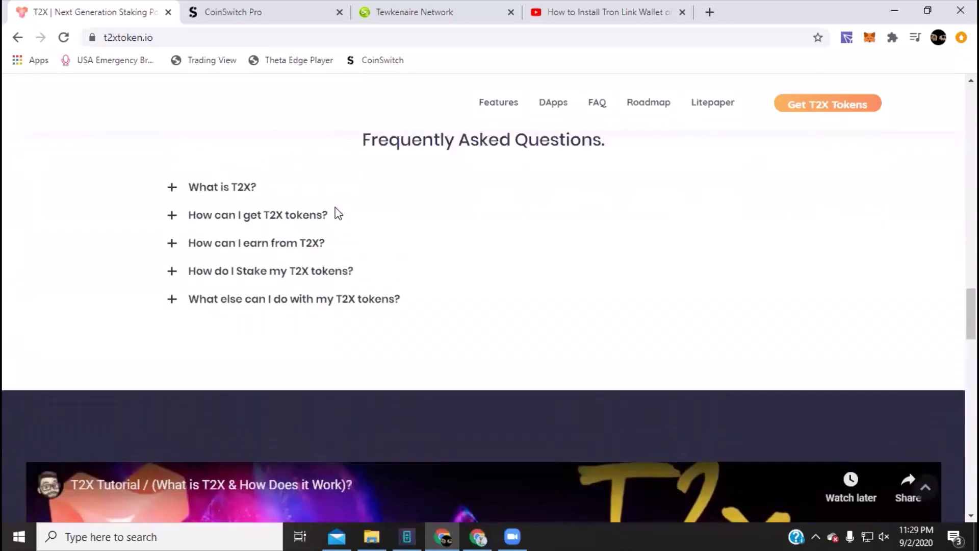
pyautogui.scroll(1, 335, 213)
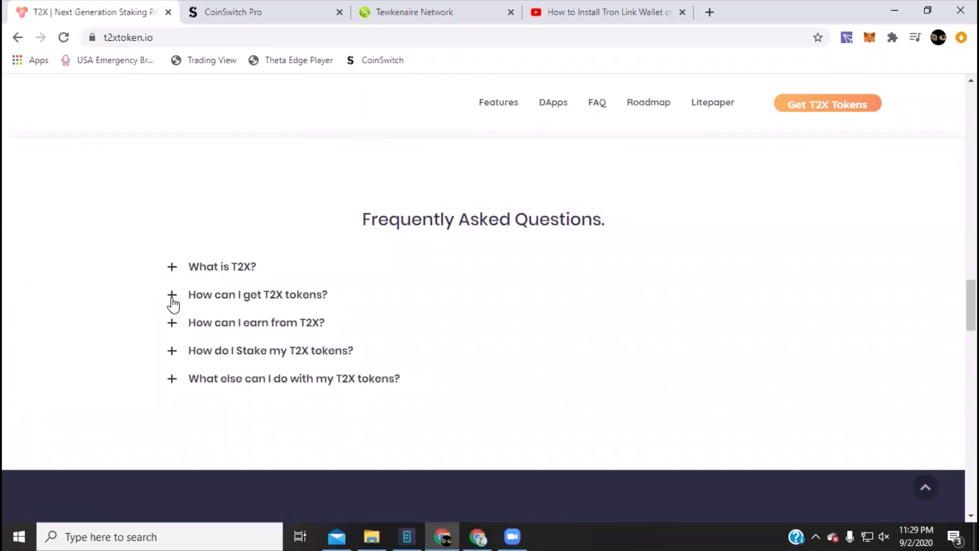
pyautogui.click(173, 298)
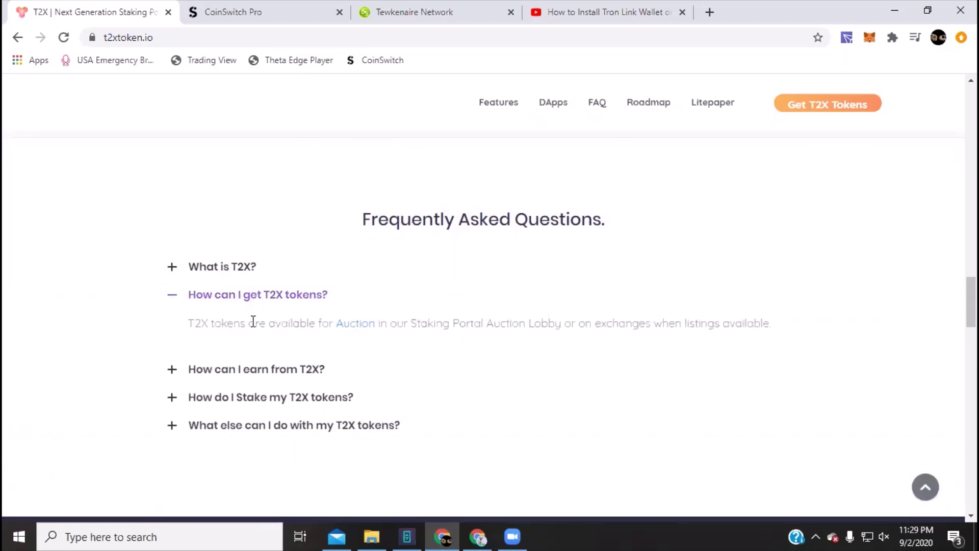
pyautogui.click(173, 299)
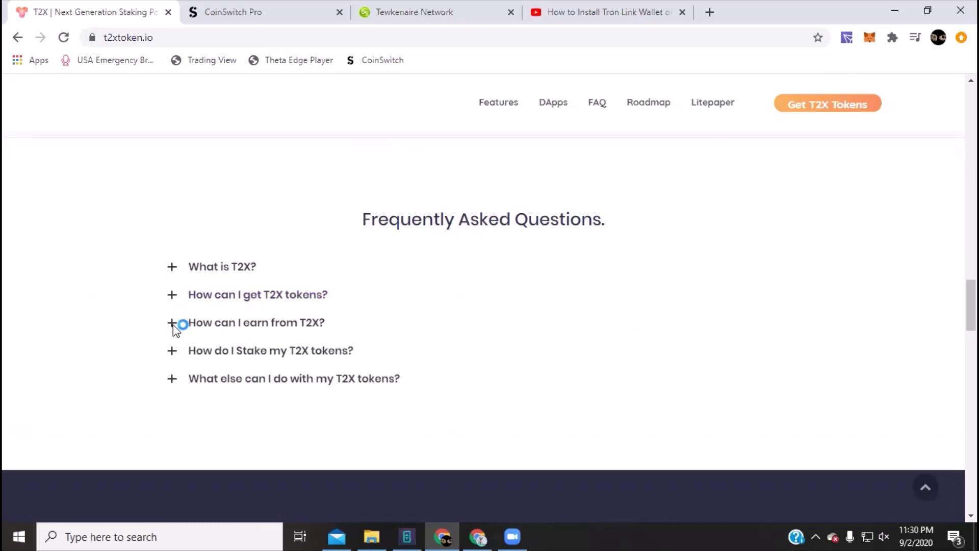
pyautogui.click(174, 330)
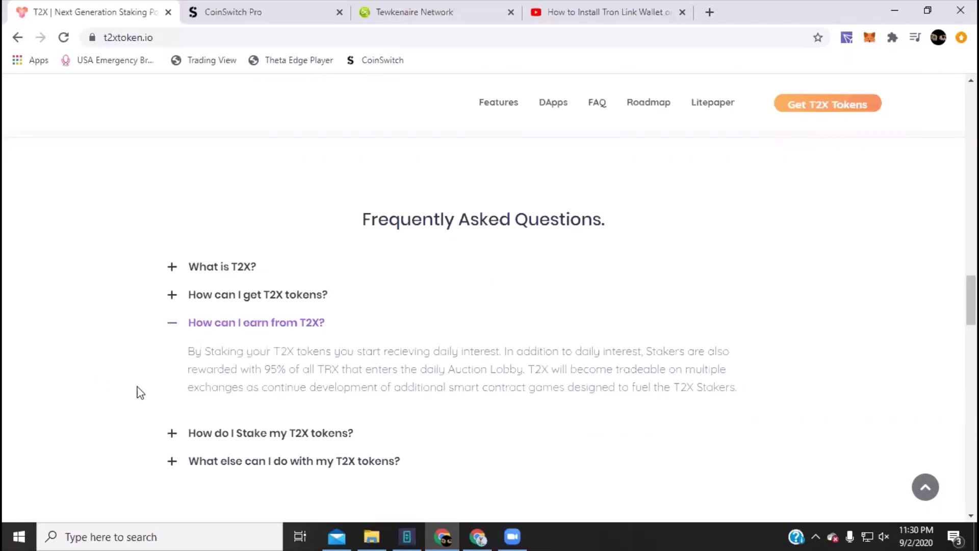
pyautogui.click(173, 326)
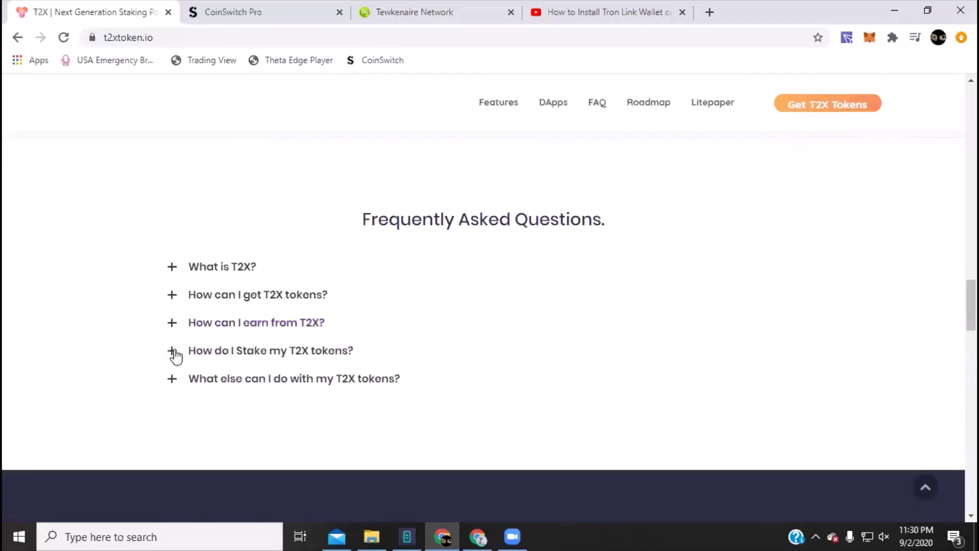
# Read and collapse 'How do I Stake my T2X tokens?', then expand 'What else can I do…'.
pyautogui.click(173, 352)
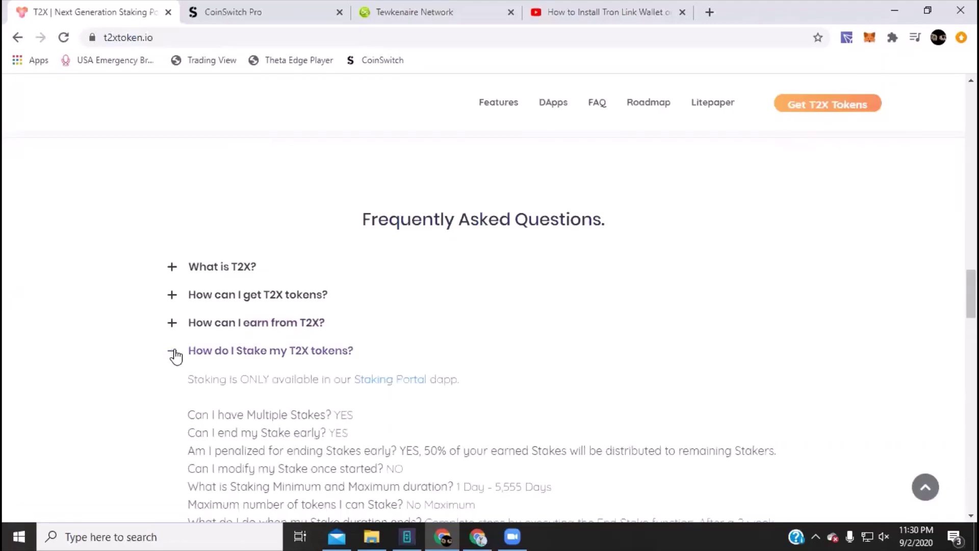
pyautogui.scroll(-1, 173, 361)
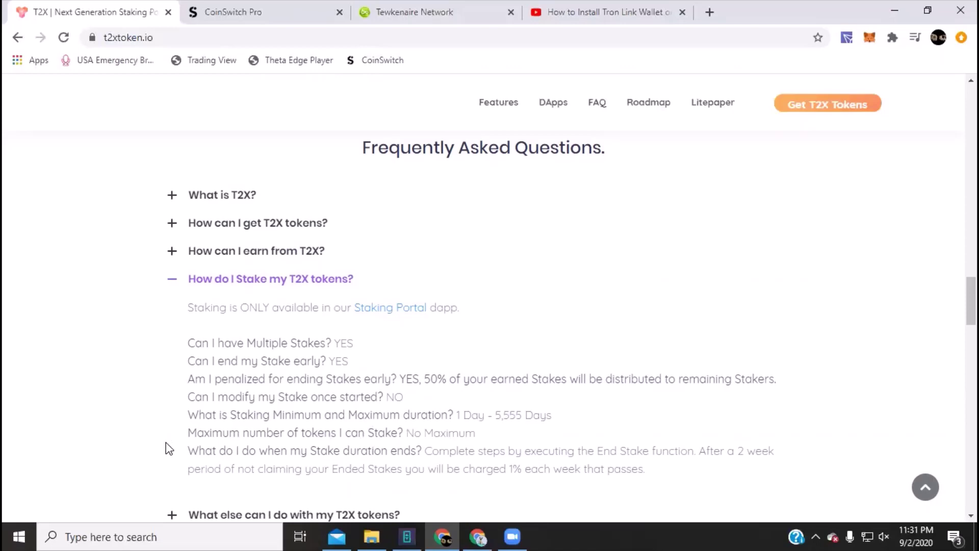
pyautogui.scroll(-3, 165, 442)
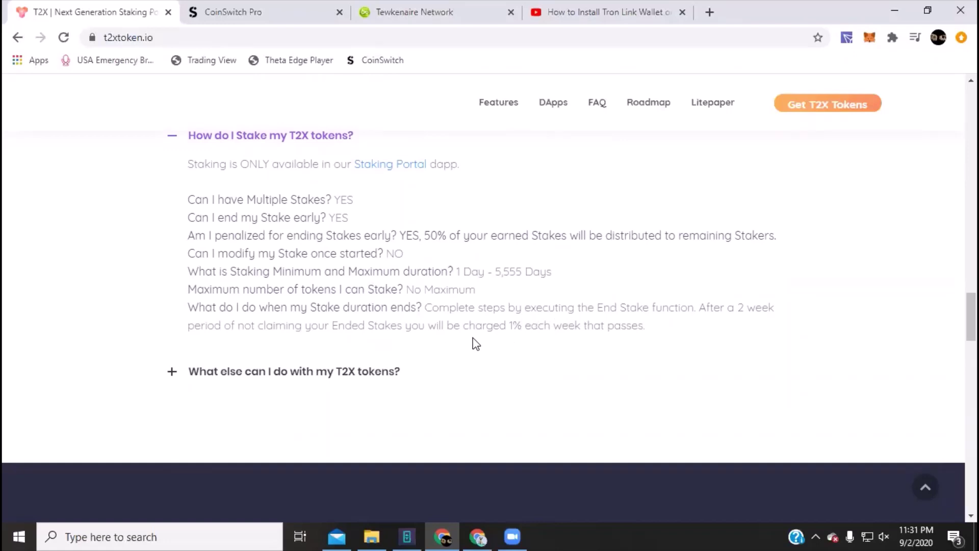
pyautogui.scroll(3, 163, 158)
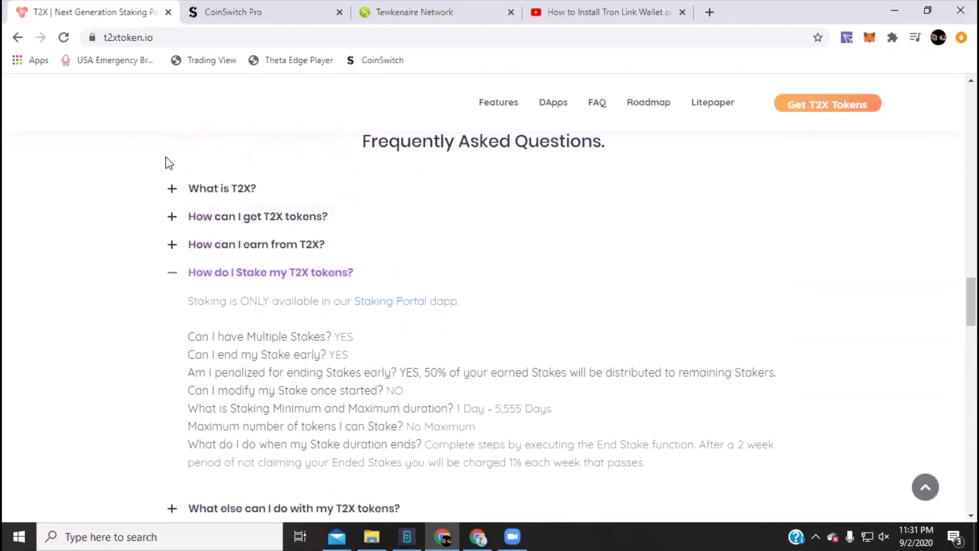
pyautogui.click(170, 279)
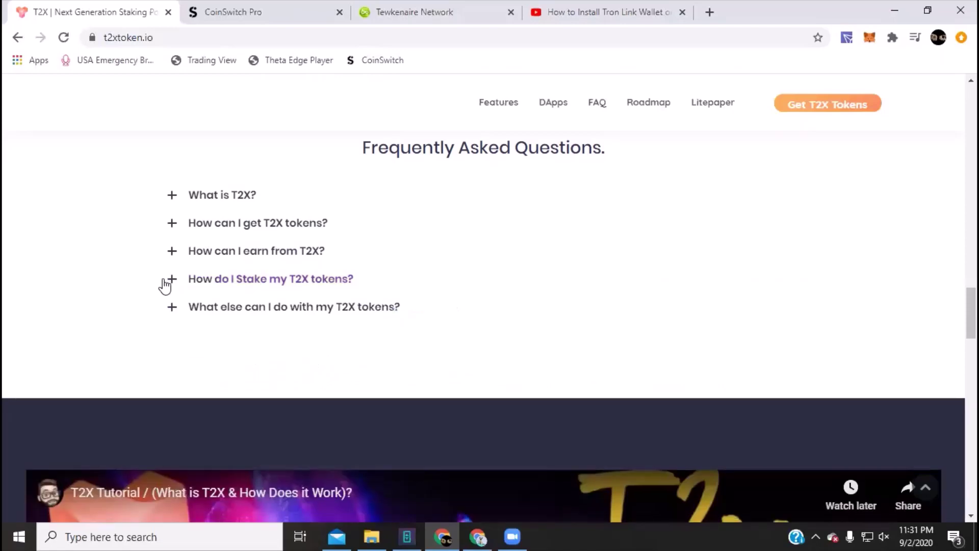
pyautogui.click(172, 309)
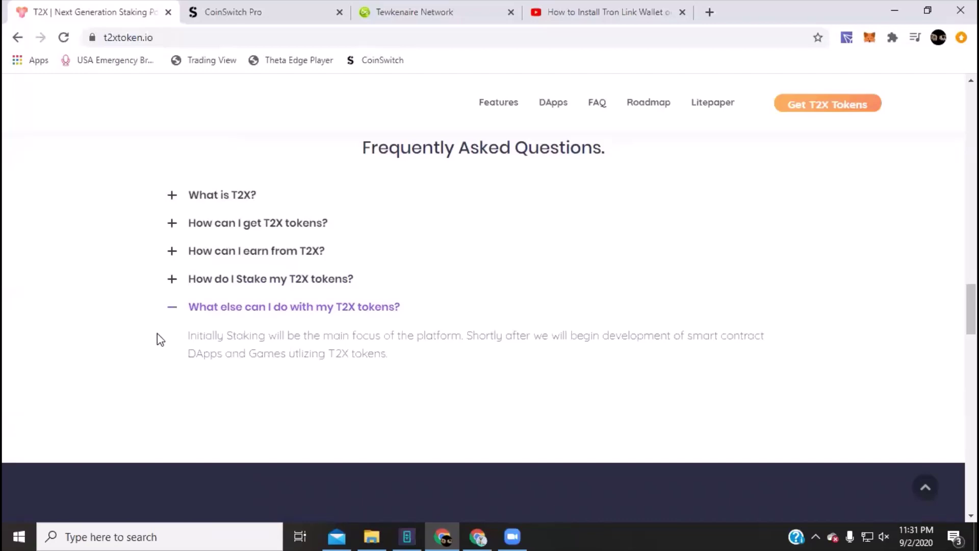
# Scroll up to the feature cards and switch to CoinSwitch Pro's order history.
pyautogui.scroll(-3, 158, 340)
pyautogui.scroll(5, 152, 334)
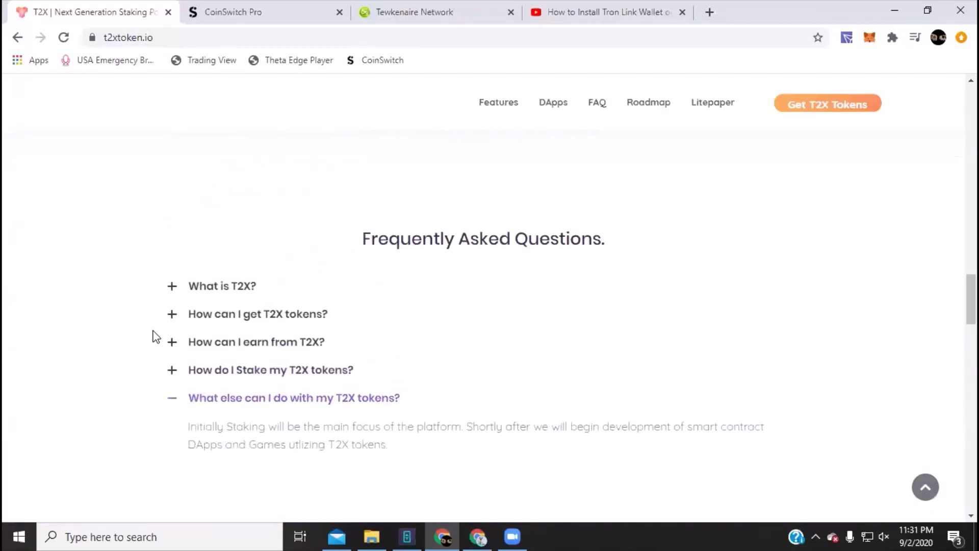
pyautogui.scroll(5, 156, 329)
pyautogui.scroll(5, 159, 225)
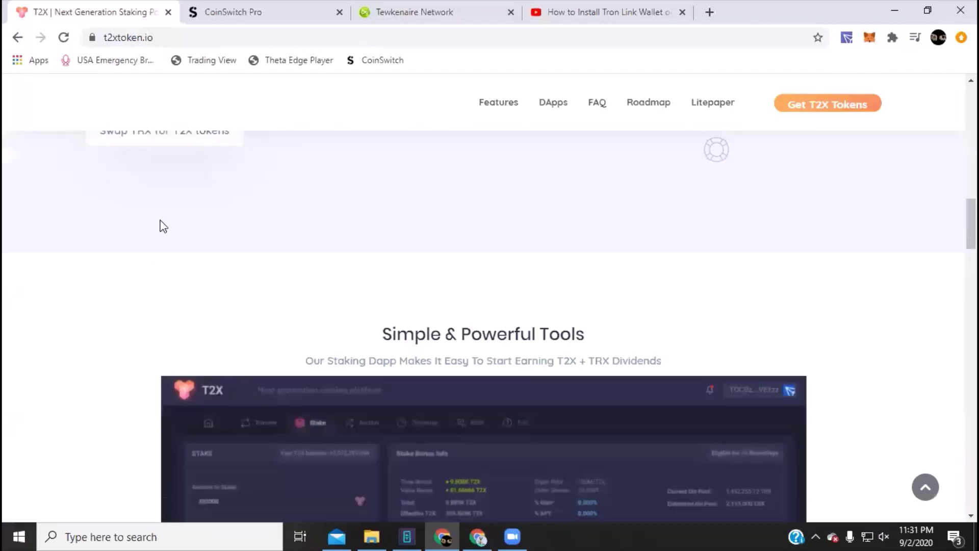
pyautogui.scroll(5, 161, 225)
pyautogui.scroll(5, 161, 223)
pyautogui.scroll(3, 158, 223)
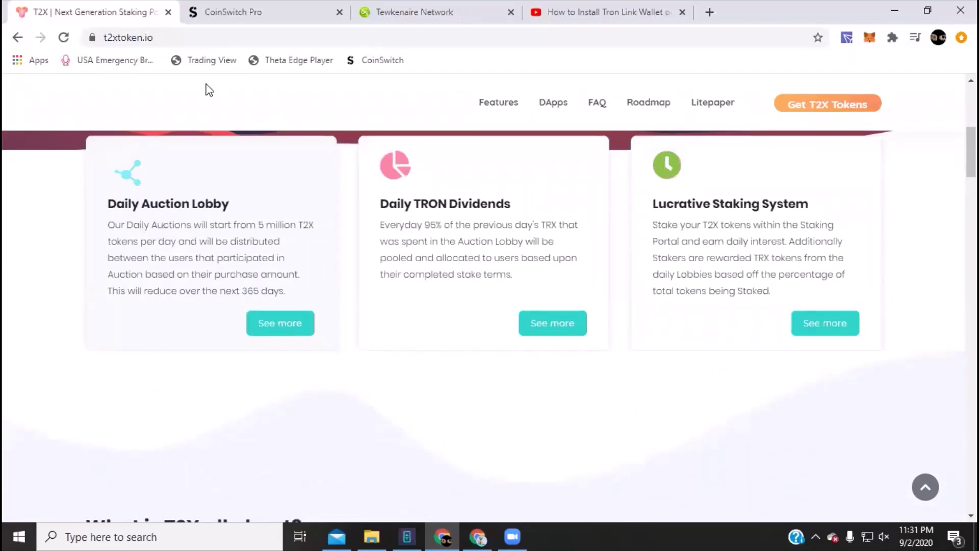
pyautogui.click(260, 10)
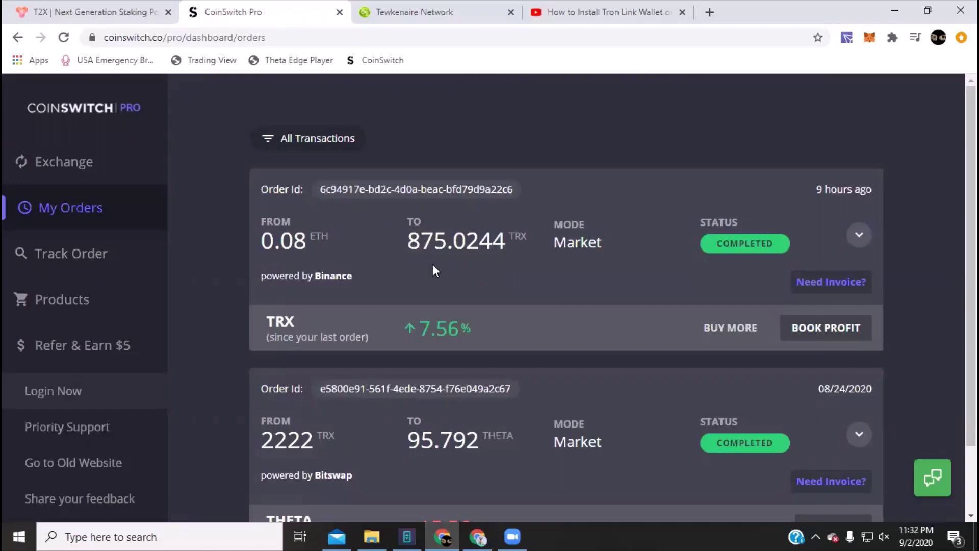
# Scroll the CoinSwitch Pro My Orders list to check the completed ETH-to-875.0244 TRX order.
pyautogui.scroll(-2, 467, 274)
pyautogui.scroll(2, 466, 275)
# Return to the T2X tab and scroll up to the Next Generation Staking banner.
pyautogui.click(127, 14)
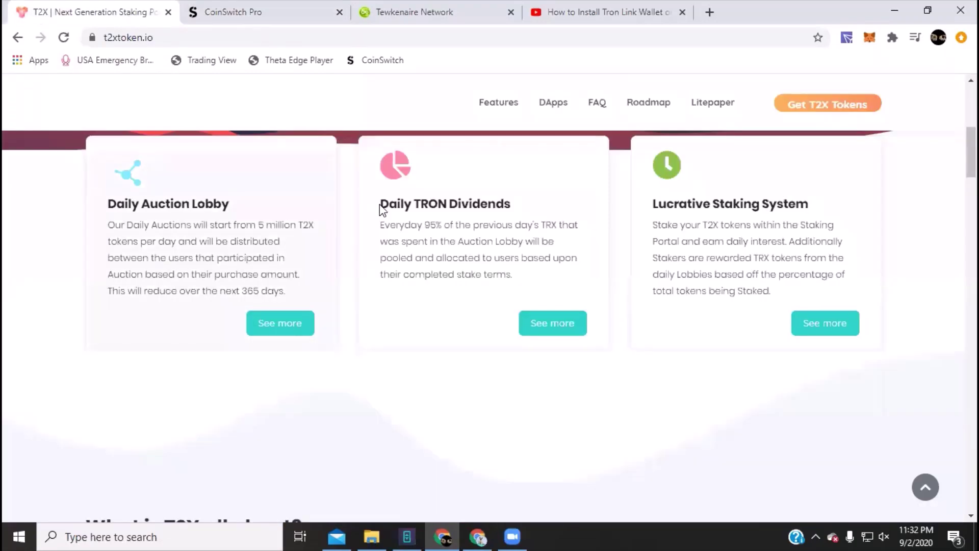
pyautogui.scroll(7, 377, 211)
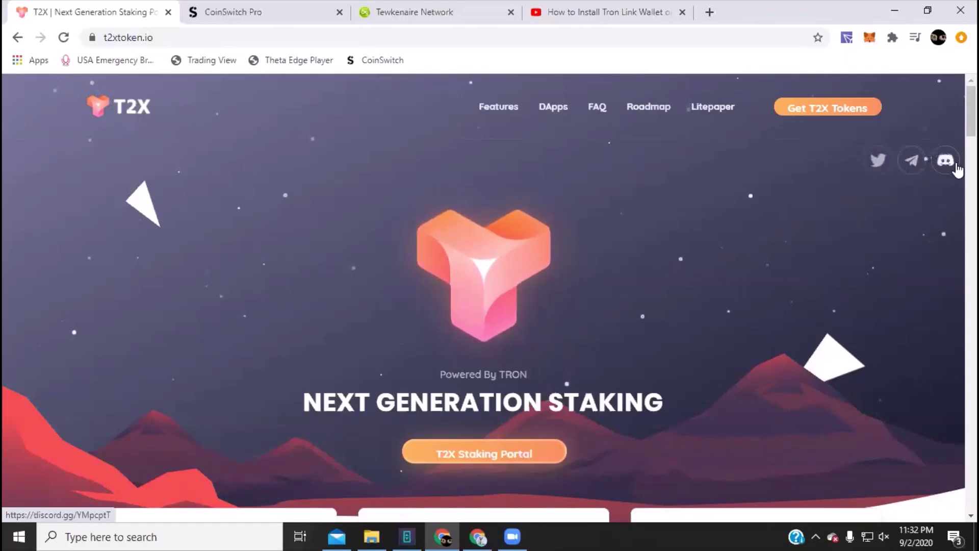
# Open the Auction page and scroll the lobby table, from open #54 through ended #53–#44.
pyautogui.click(831, 115)
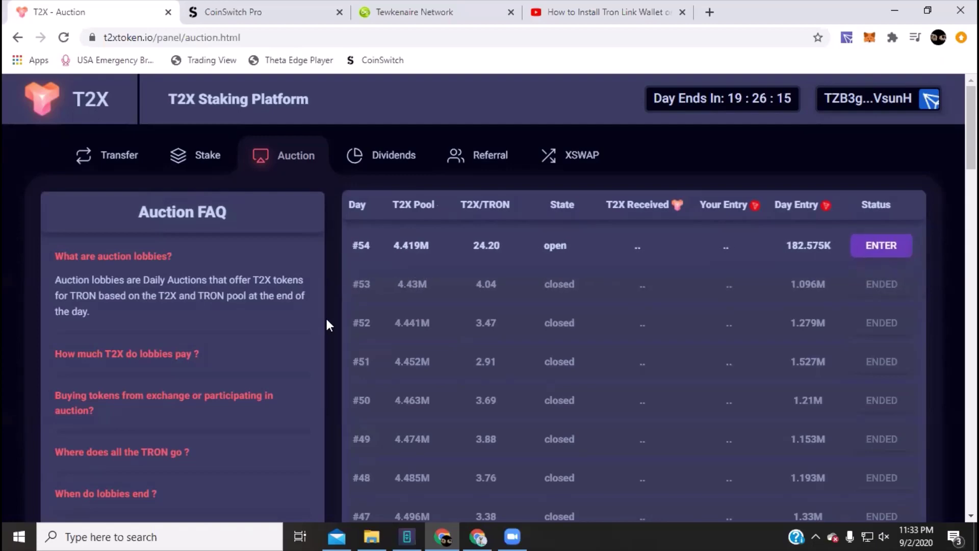
pyautogui.scroll(-3, 332, 318)
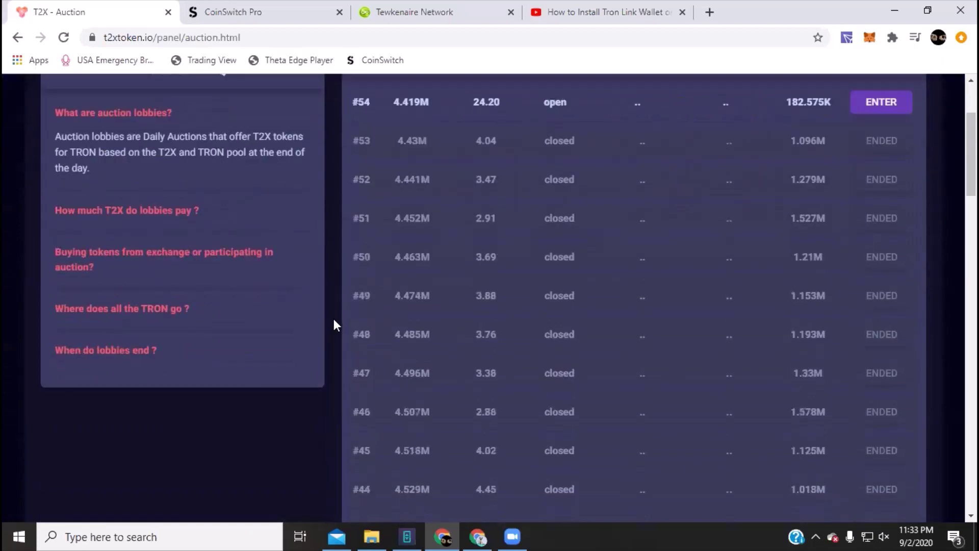
pyautogui.scroll(3, 333, 316)
# Reload the auction page and expand the FAQs on lobby payouts, exchanges, and where TRON goes.
pyautogui.click(63, 37)
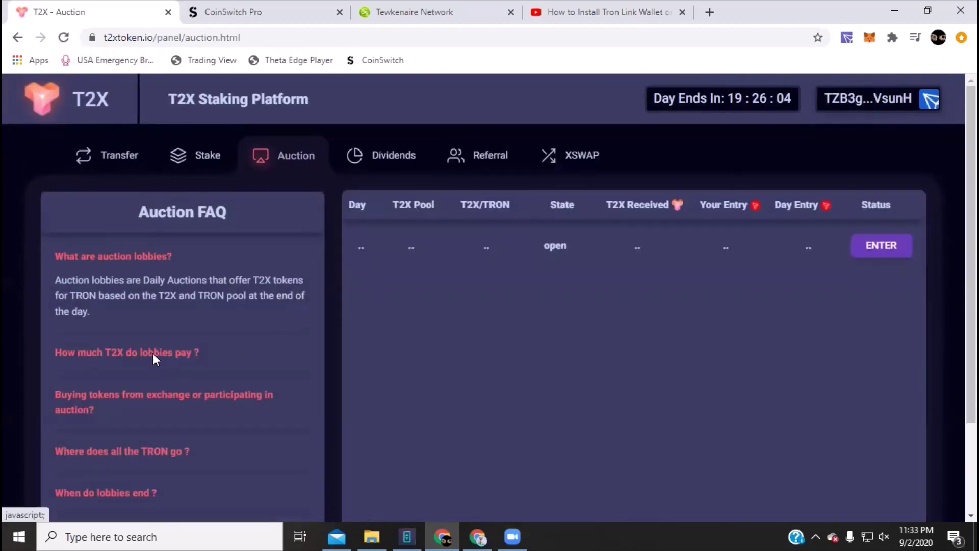
pyautogui.click(152, 353)
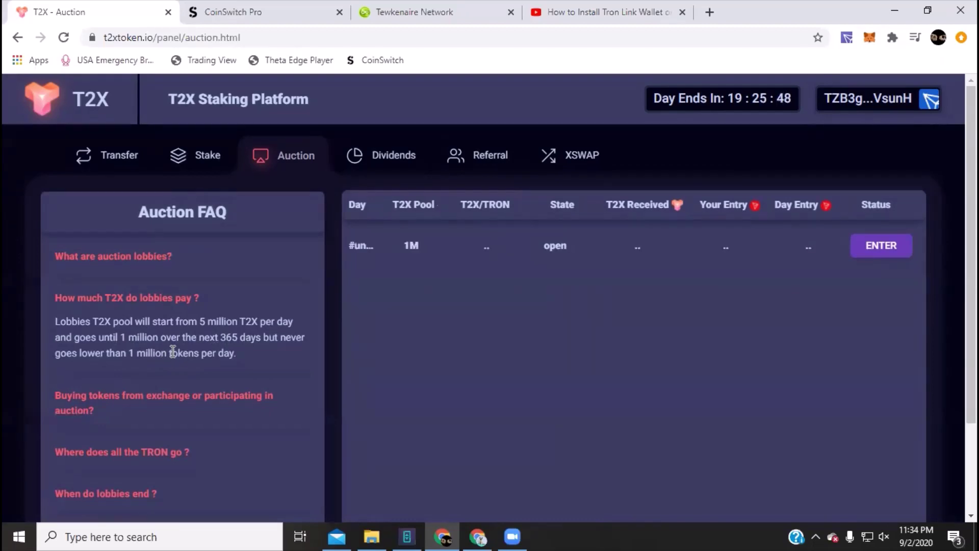
pyautogui.click(140, 403)
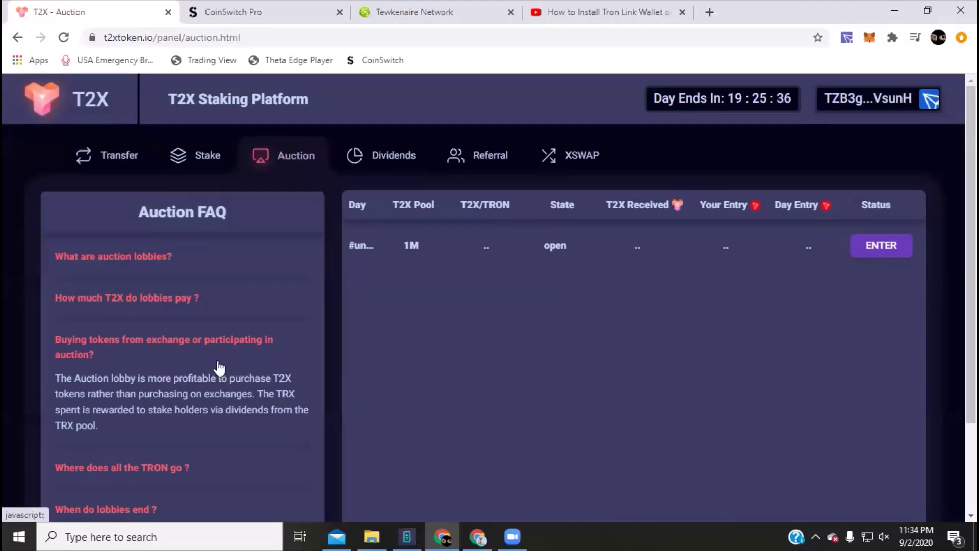
pyautogui.scroll(-2, 219, 364)
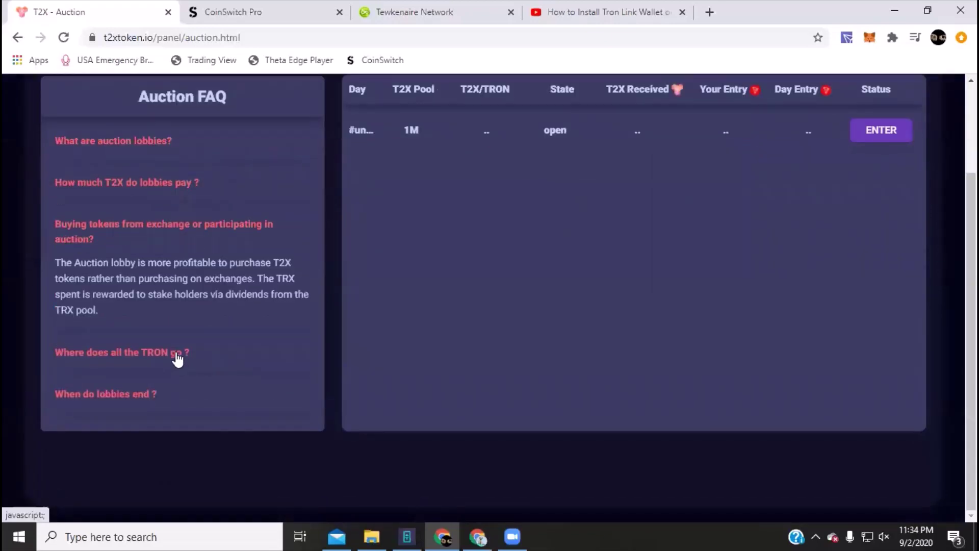
pyautogui.click(177, 358)
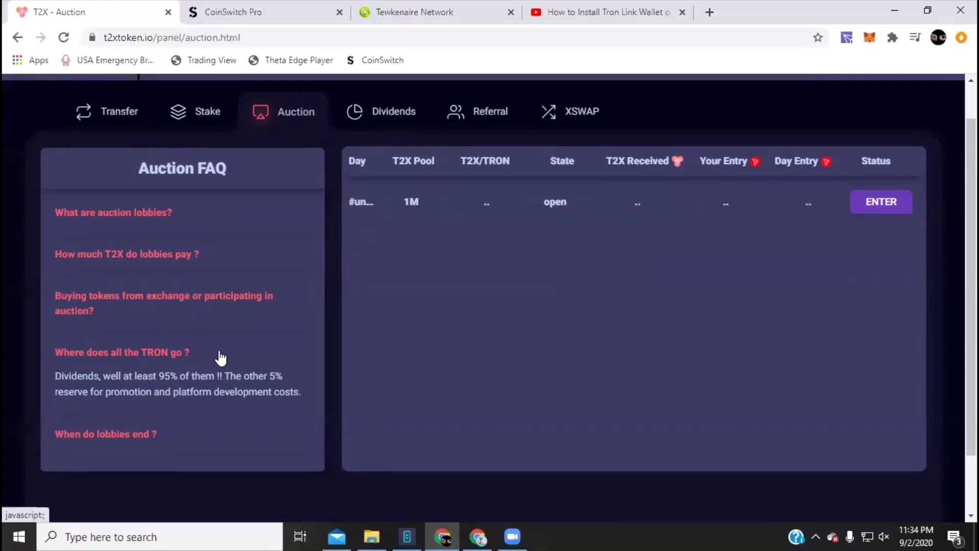
# Expand 'When do lobbies end?' and scroll to lobby #53's uncollected 663 entry.
pyautogui.click(115, 434)
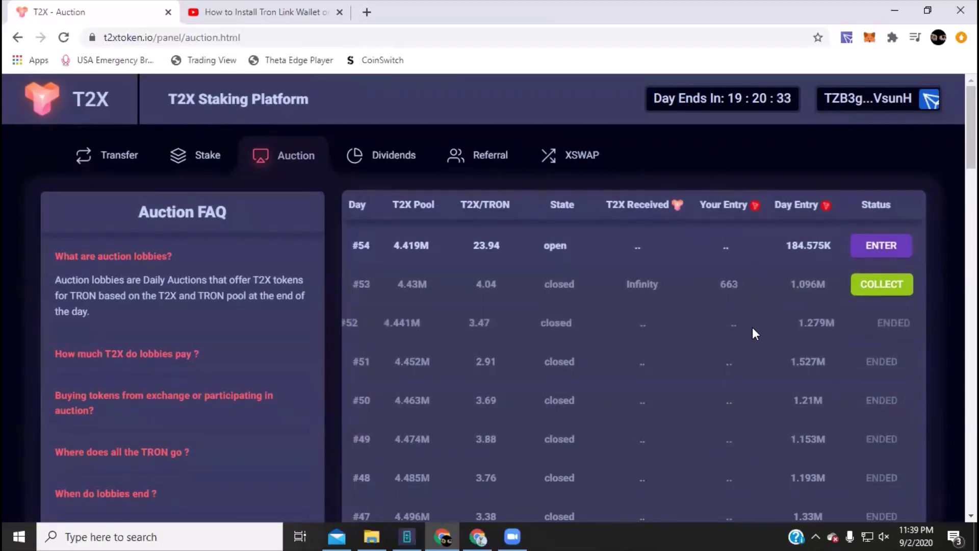
pyautogui.scroll(-3, 751, 329)
pyautogui.scroll(3, 747, 326)
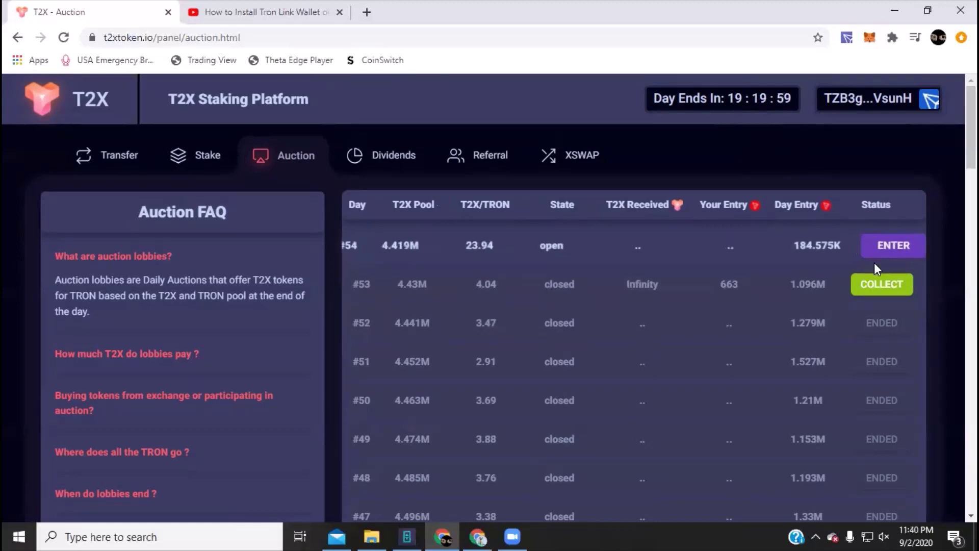
# Collect lobby #53's T2X, accepting the TronLink signature with automatic signing left off.
pyautogui.click(896, 291)
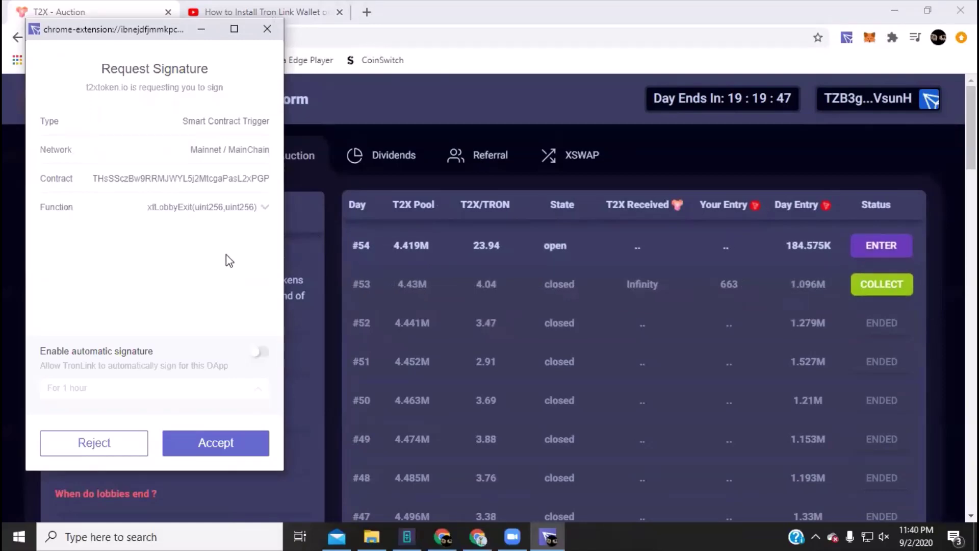
pyautogui.click(265, 356)
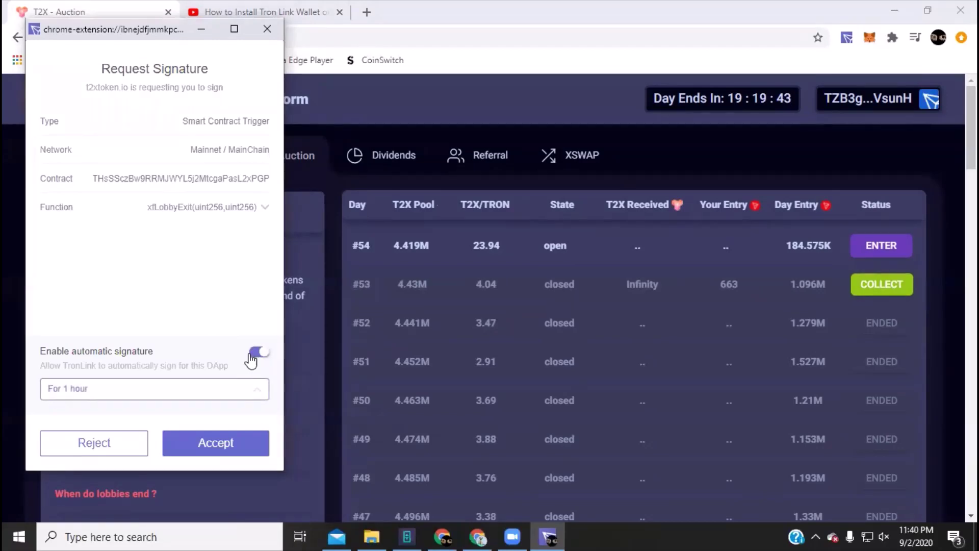
pyautogui.click(257, 354)
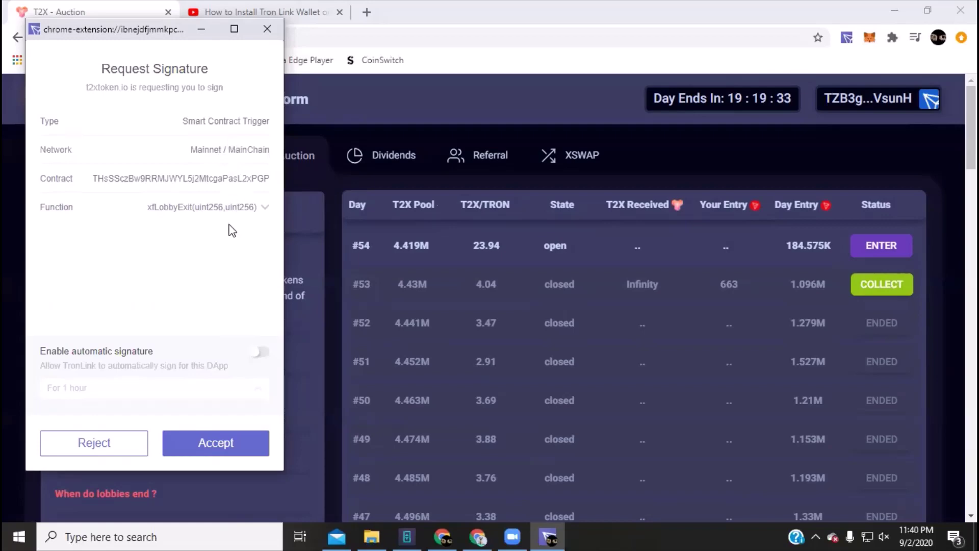
pyautogui.click(229, 442)
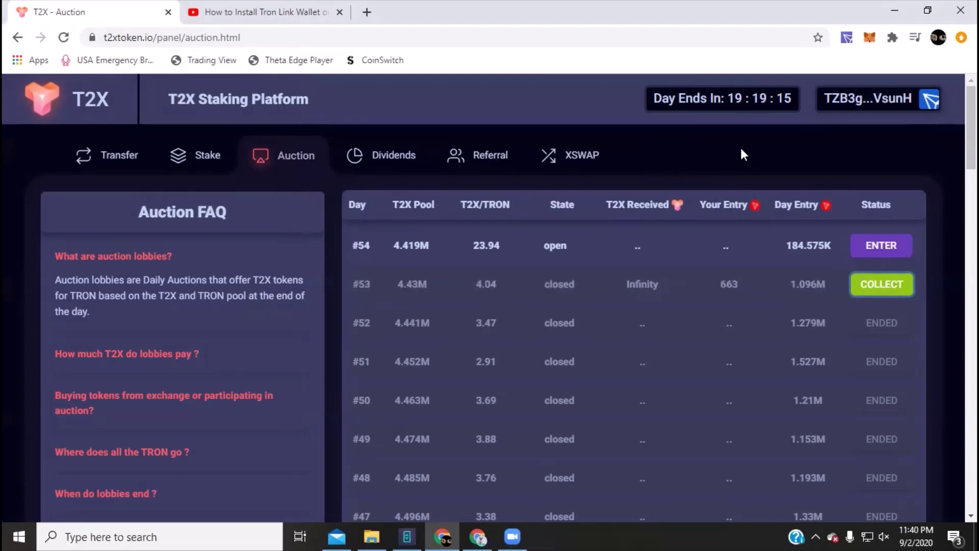
# Open the Stake page and review My Active Stakes, including the day 48–55 stake earning 31.094 TRX.
pyautogui.click(210, 157)
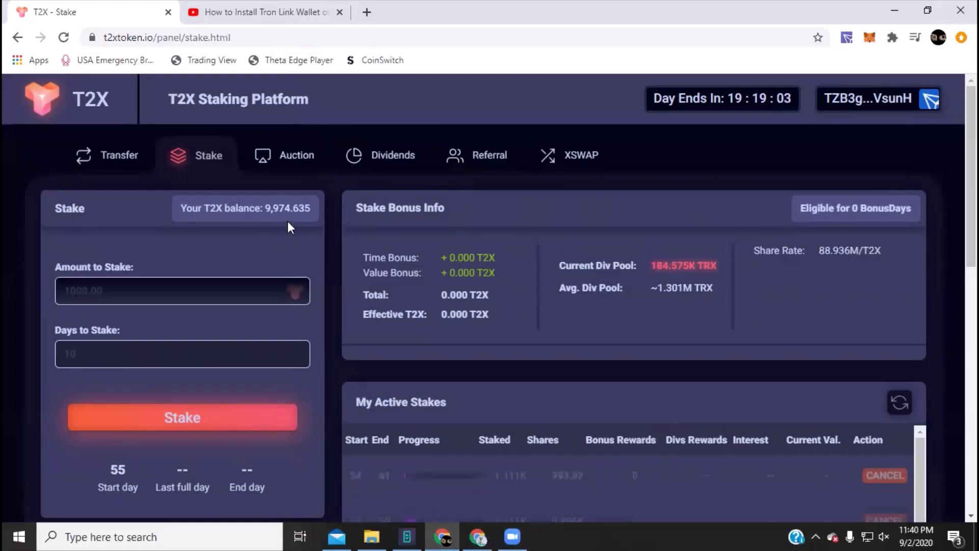
pyautogui.scroll(-2, 287, 222)
pyautogui.scroll(-2, 311, 219)
pyautogui.scroll(-3, 336, 225)
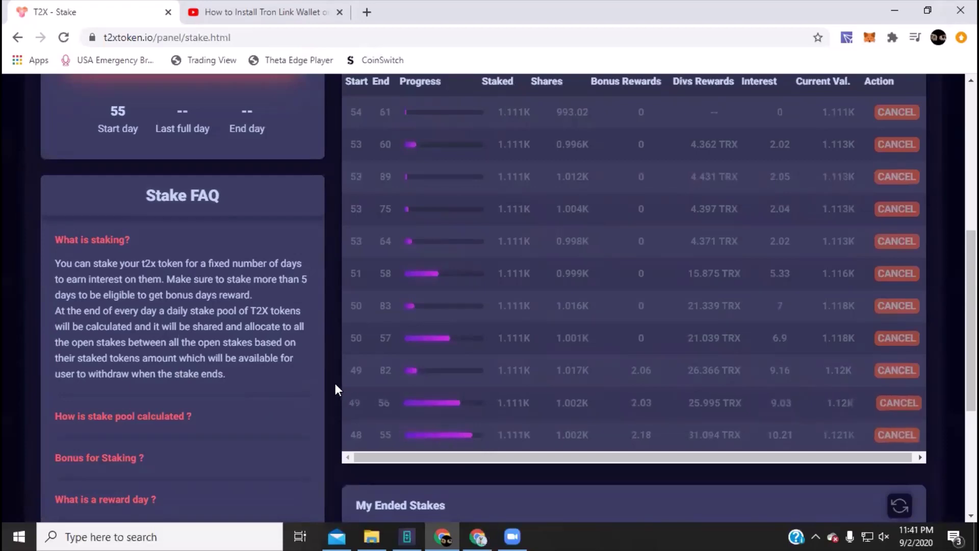
pyautogui.scroll(1, 324, 308)
pyautogui.scroll(2, 323, 308)
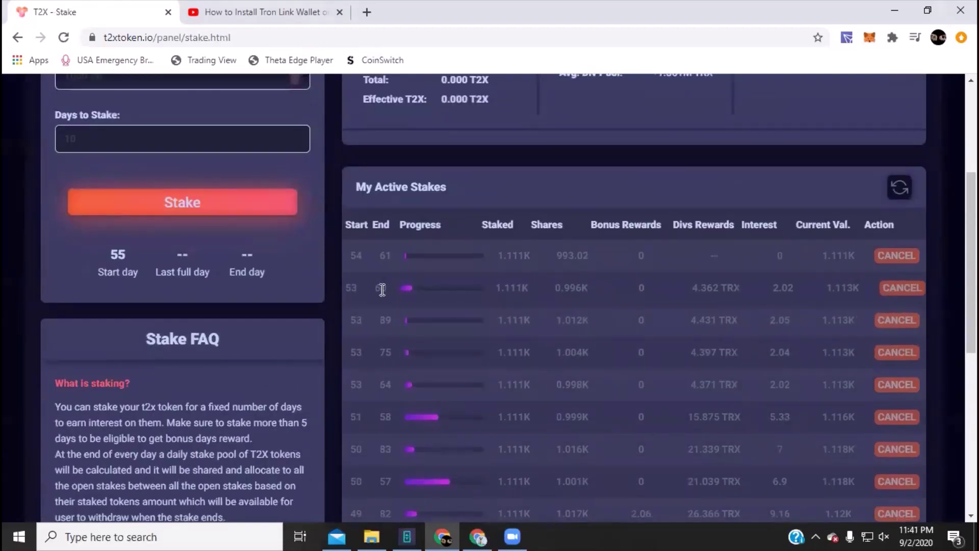
pyautogui.scroll(-1, 376, 334)
pyautogui.scroll(-1, 375, 333)
pyautogui.scroll(3, 377, 326)
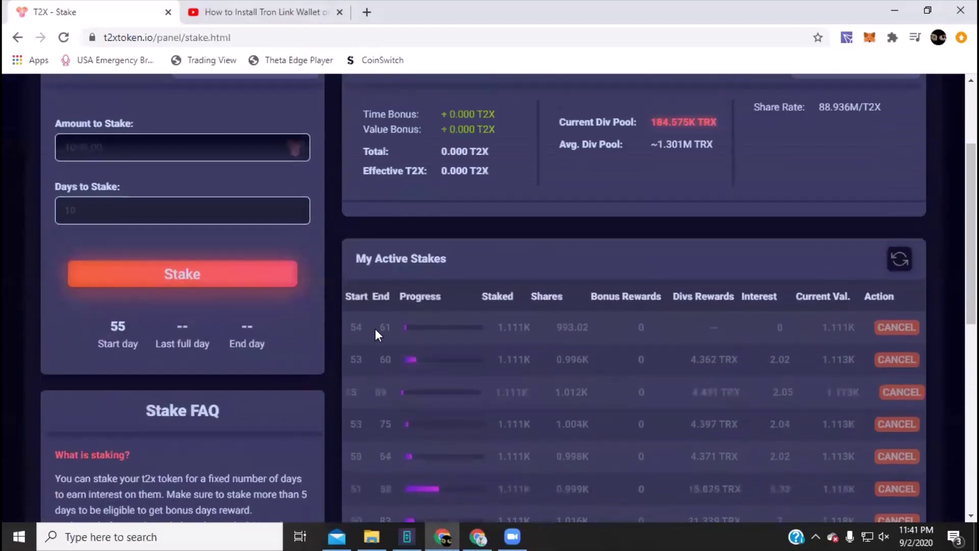
pyautogui.scroll(2, 329, 298)
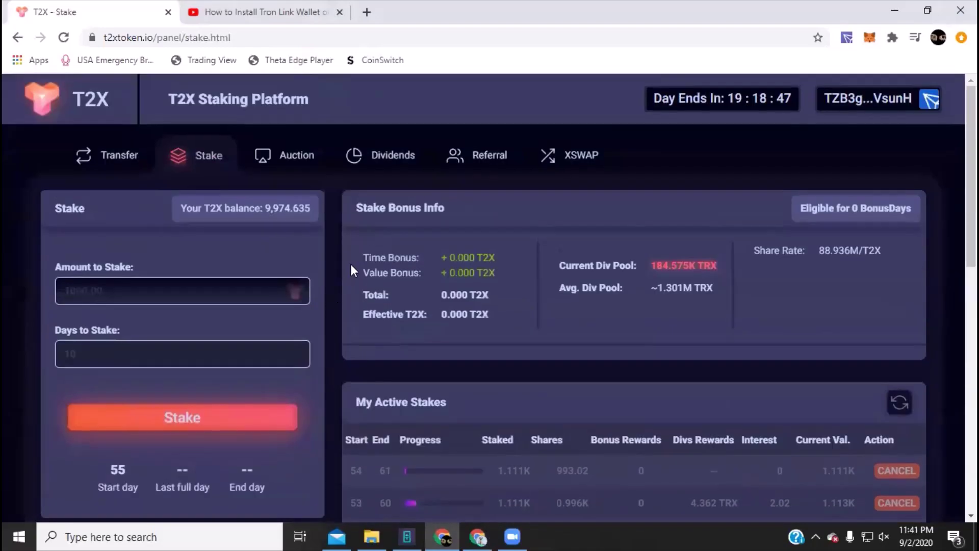
# Return to the Auction page and open the lobby #54 entry form at its TRON amount field.
pyautogui.click(299, 156)
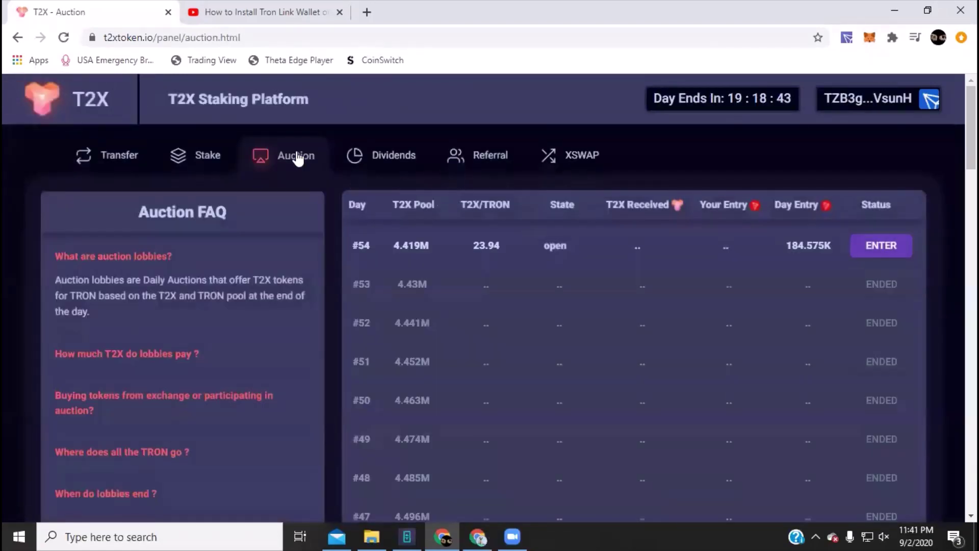
pyautogui.click(887, 255)
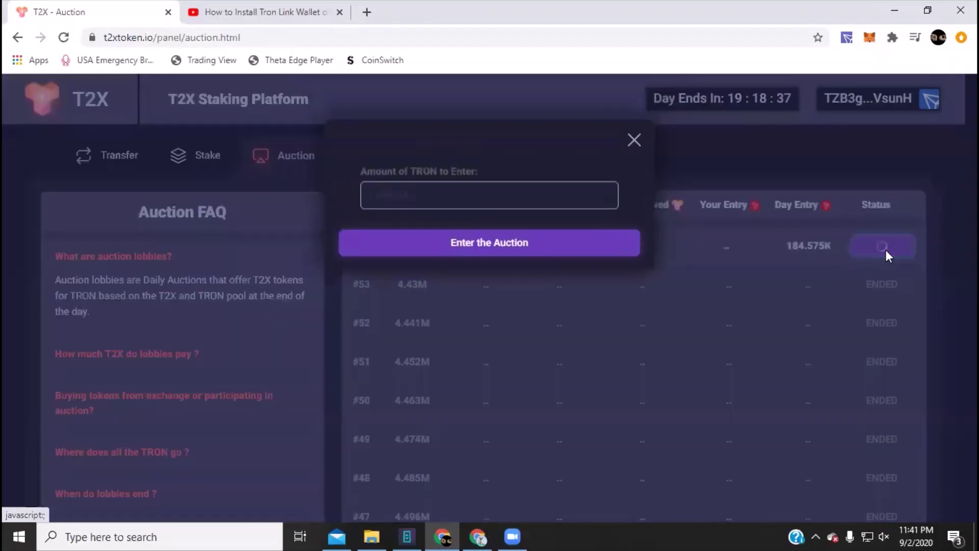
pyautogui.click(404, 191)
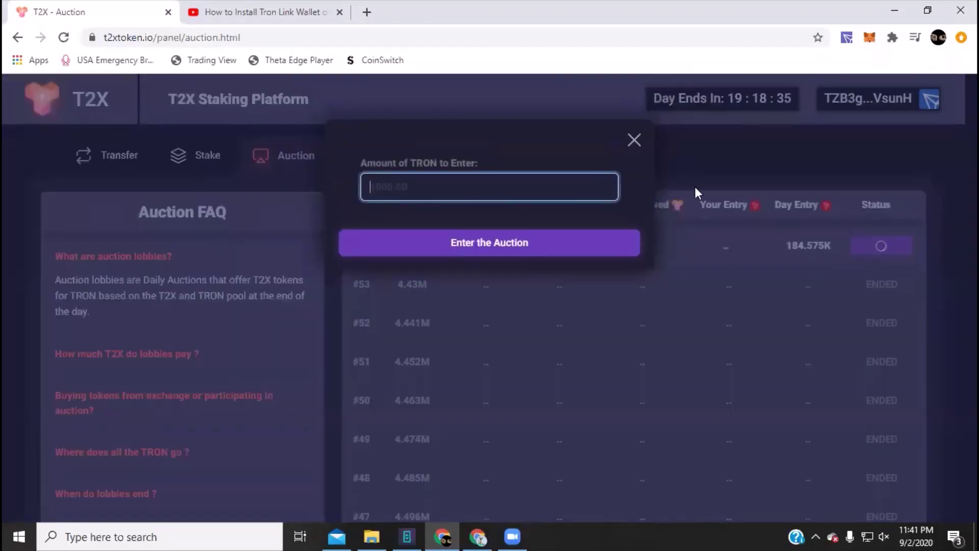
# Check the TronLink wallet's 890.96 TRX balance and view its account options.
pyautogui.click(846, 38)
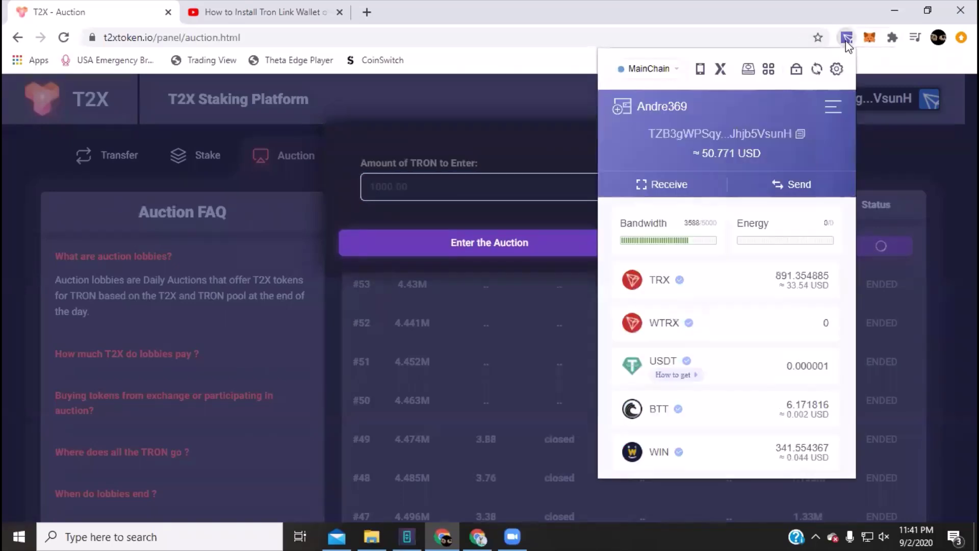
pyautogui.click(892, 150)
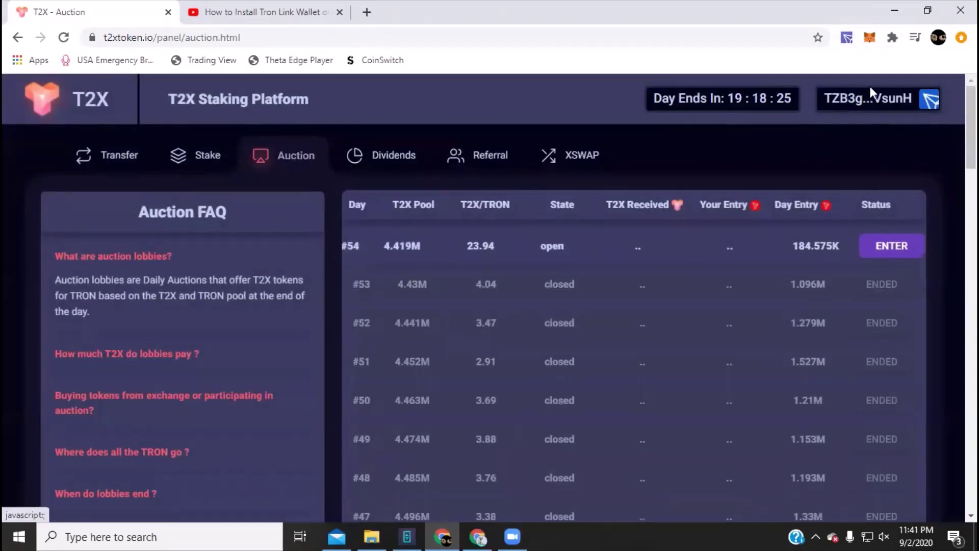
pyautogui.click(846, 39)
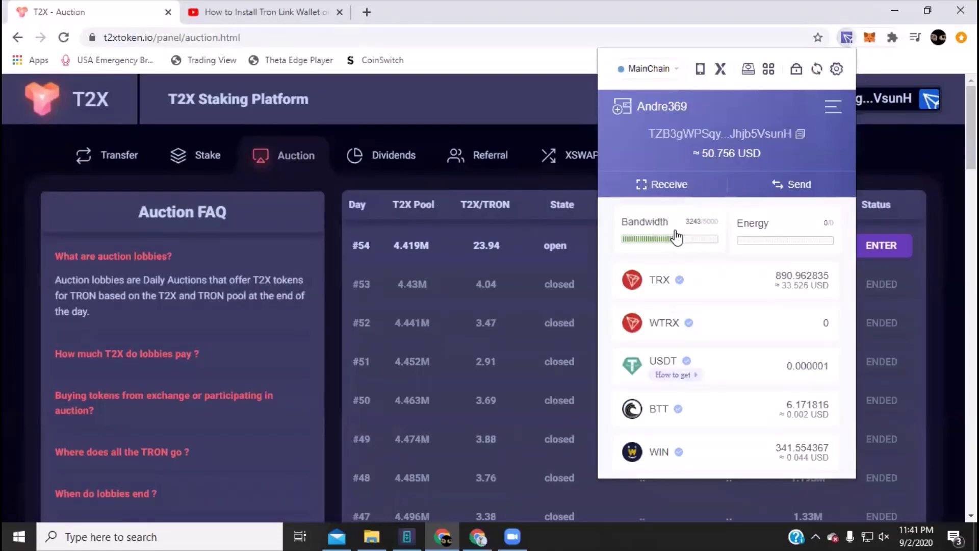
pyautogui.click(832, 106)
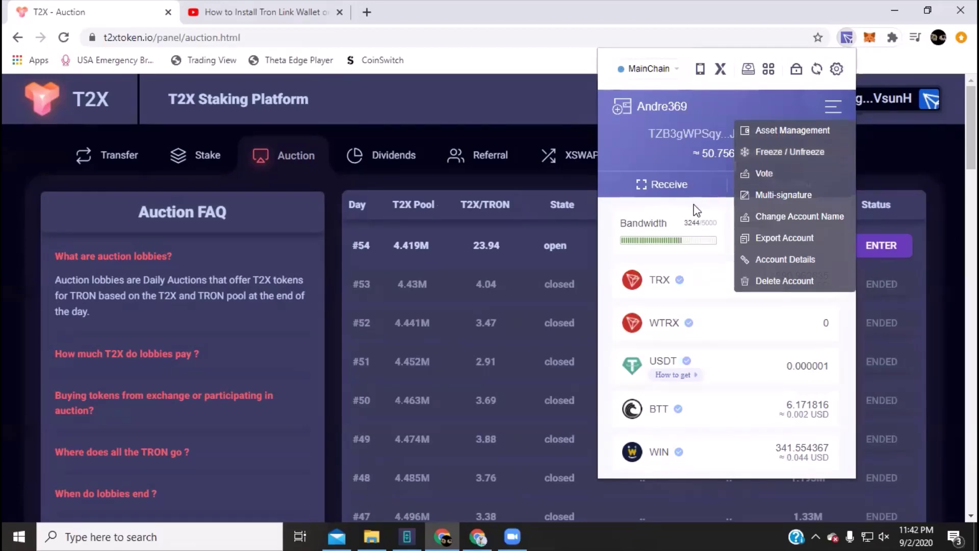
# Close the wallet and reopen the lobby #54 entry form.
pyautogui.click(905, 163)
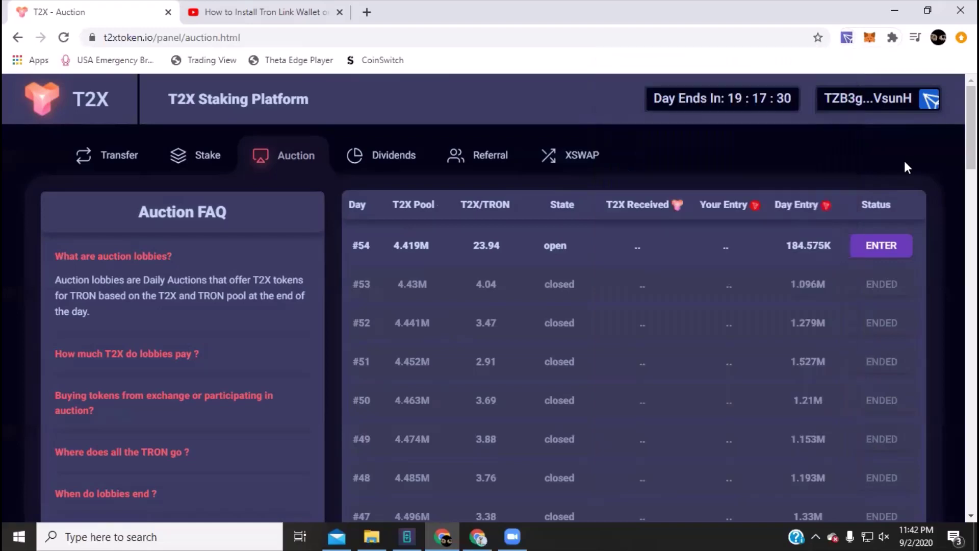
pyautogui.click(881, 246)
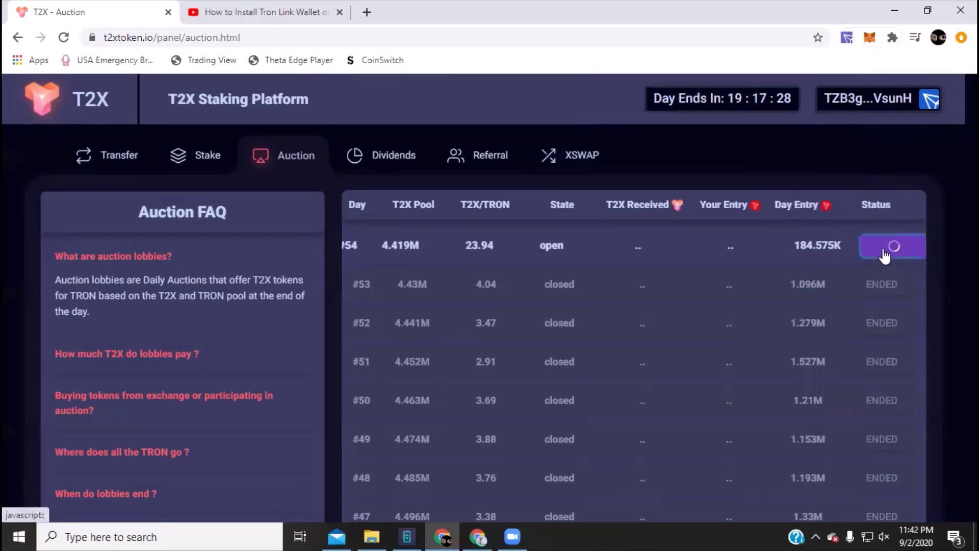
pyautogui.click(377, 185)
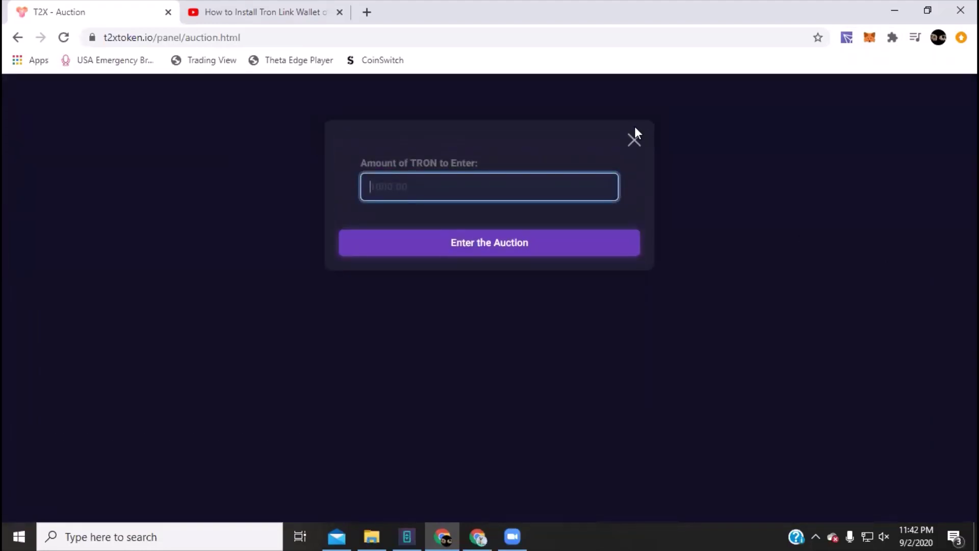
# Enter 777 TRX into lobby #54 and accept the TronLink signature with automatic signing off.
pyautogui.write('777')
pyautogui.click(515, 243)
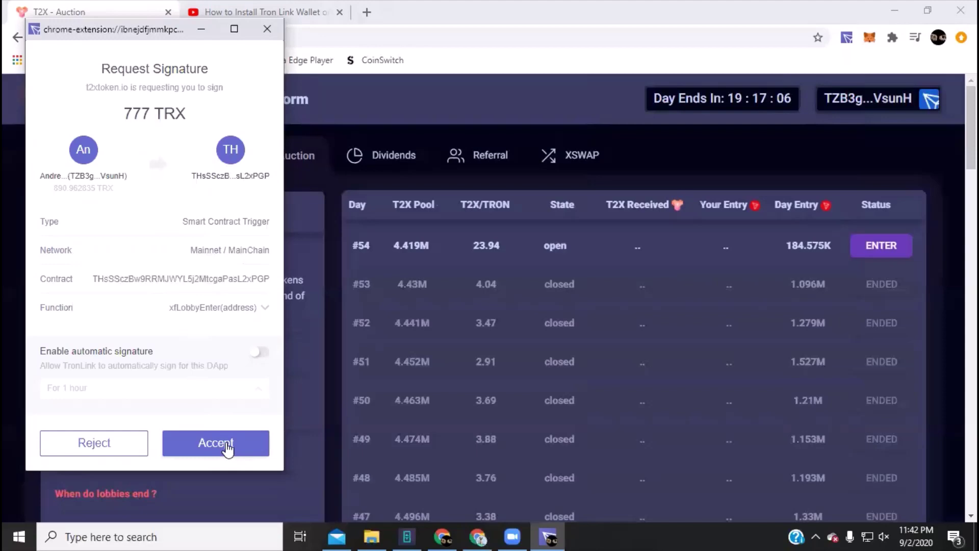
pyautogui.click(260, 353)
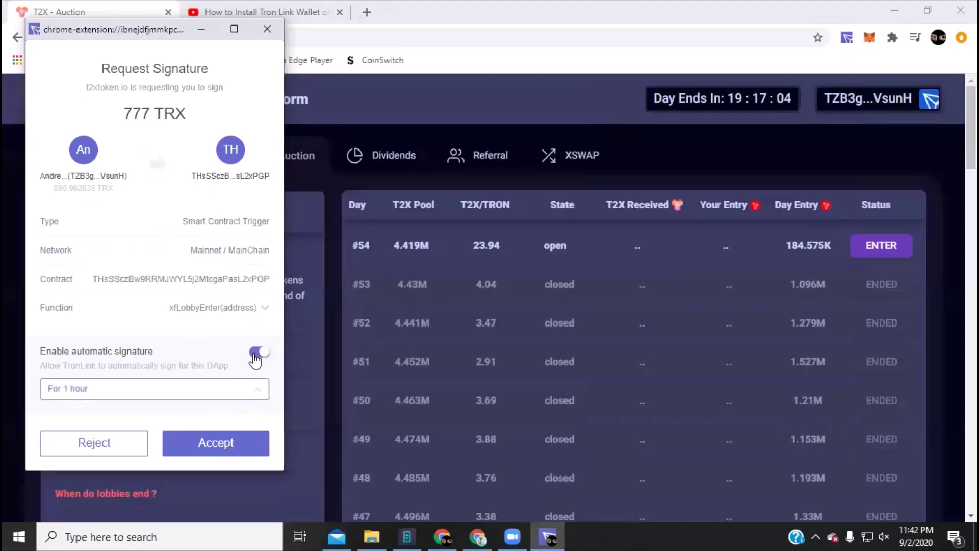
pyautogui.click(256, 353)
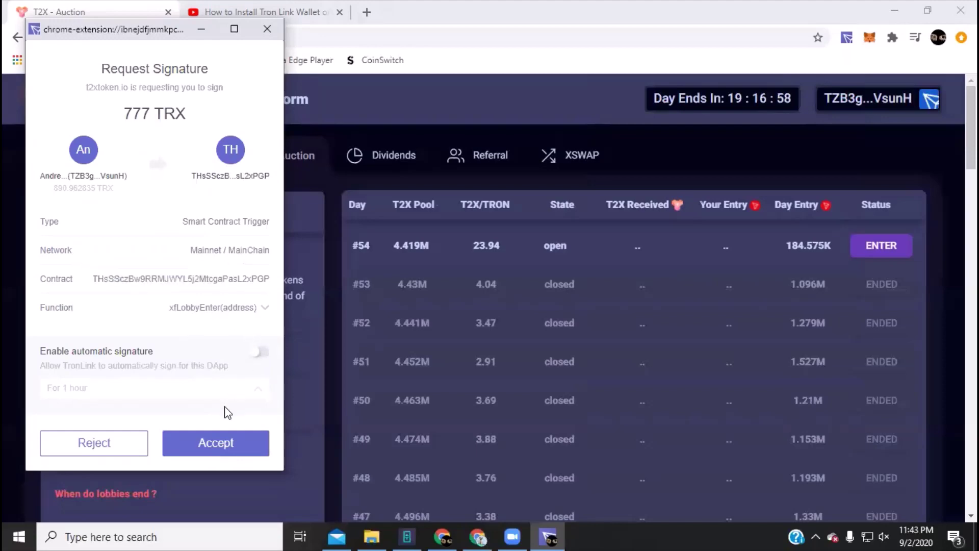
pyautogui.click(222, 444)
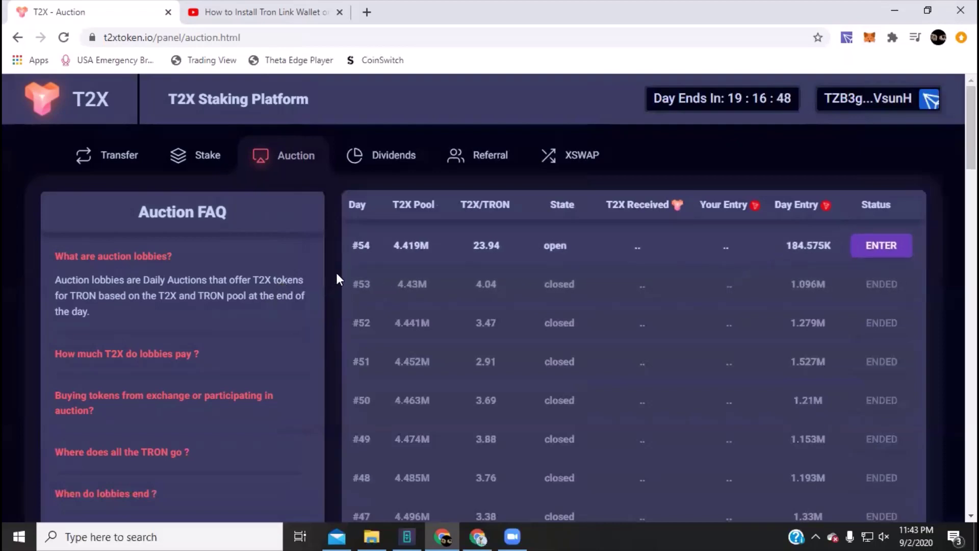
# Go to the Stake page and scroll through the stake form and active stakes list.
pyautogui.click(208, 153)
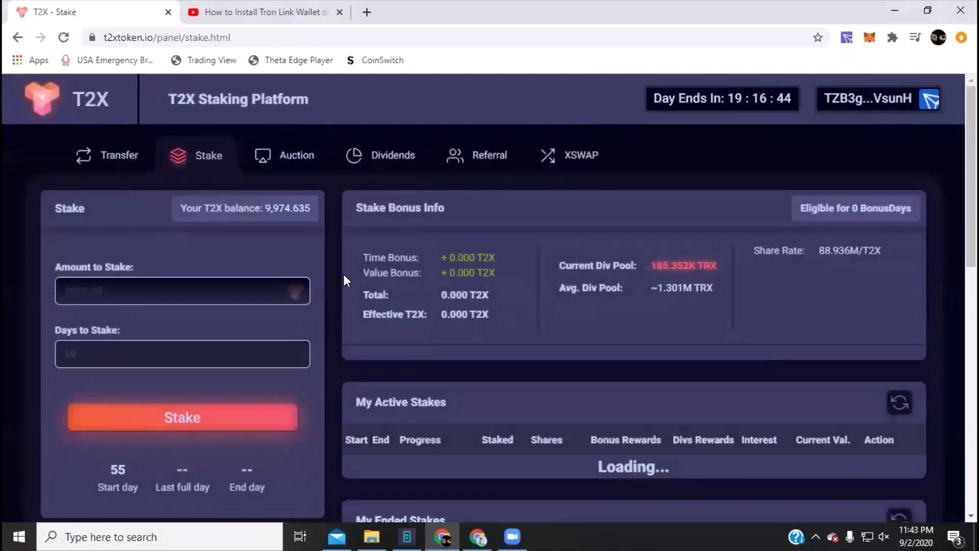
pyautogui.scroll(-1, 335, 275)
pyautogui.scroll(-2, 335, 274)
pyautogui.scroll(2, 337, 276)
pyautogui.scroll(1, 338, 275)
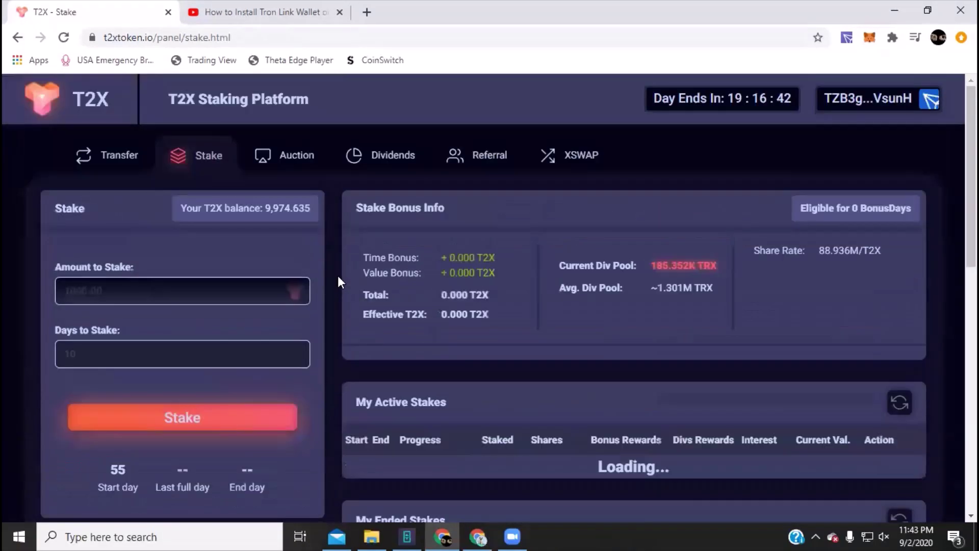
pyautogui.scroll(-4, 338, 275)
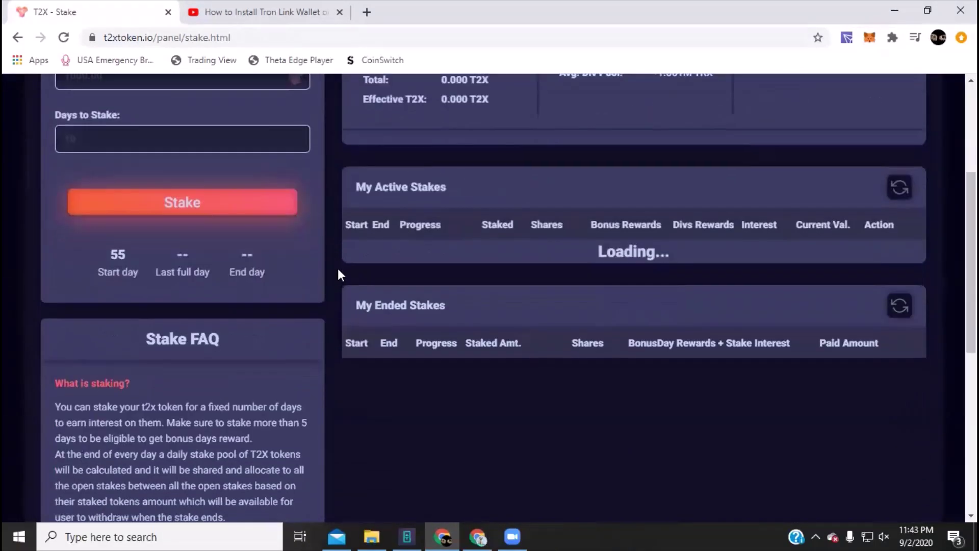
pyautogui.scroll(1, 338, 270)
pyautogui.scroll(2, 338, 270)
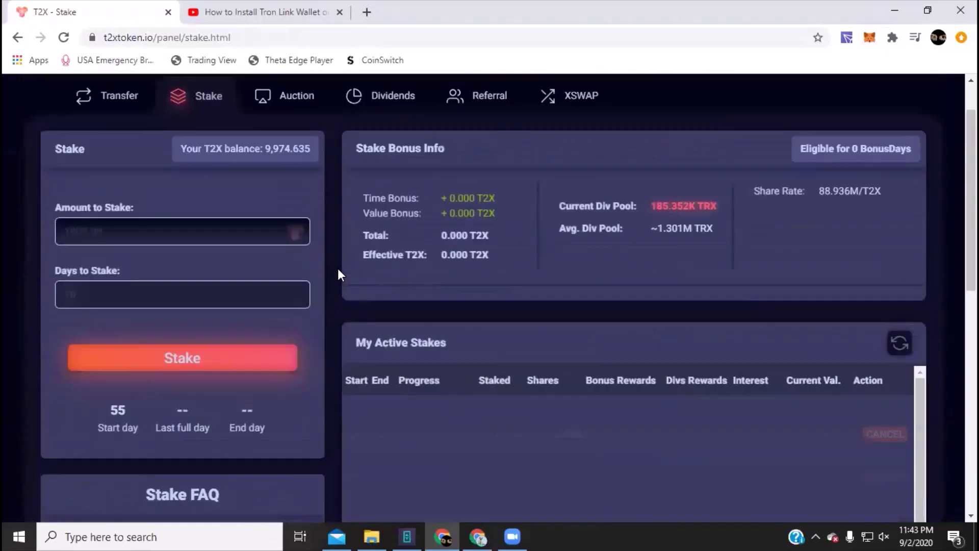
pyautogui.scroll(1, 338, 271)
pyautogui.scroll(-4, 338, 274)
pyautogui.scroll(-1, 338, 274)
pyautogui.scroll(-4, 337, 274)
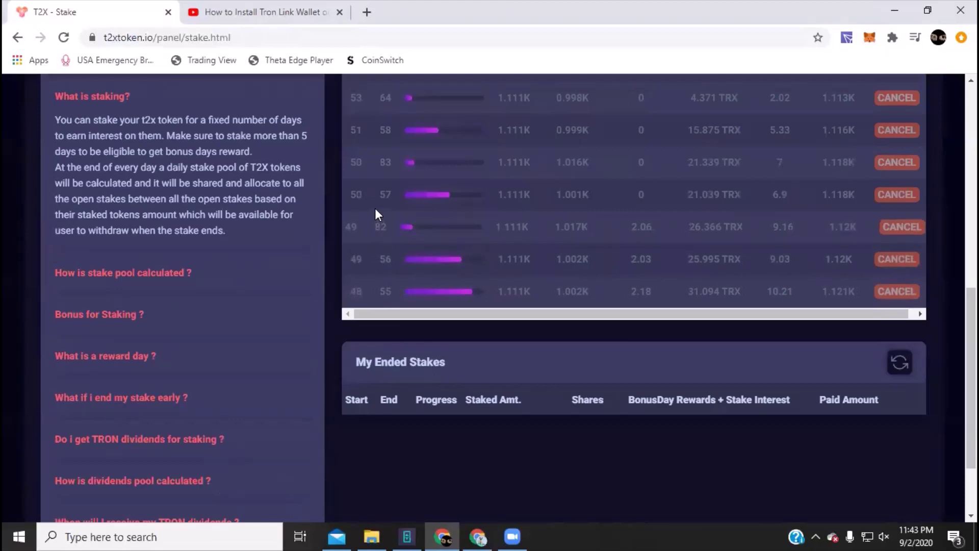
pyautogui.scroll(1, 315, 219)
pyautogui.scroll(2, 335, 208)
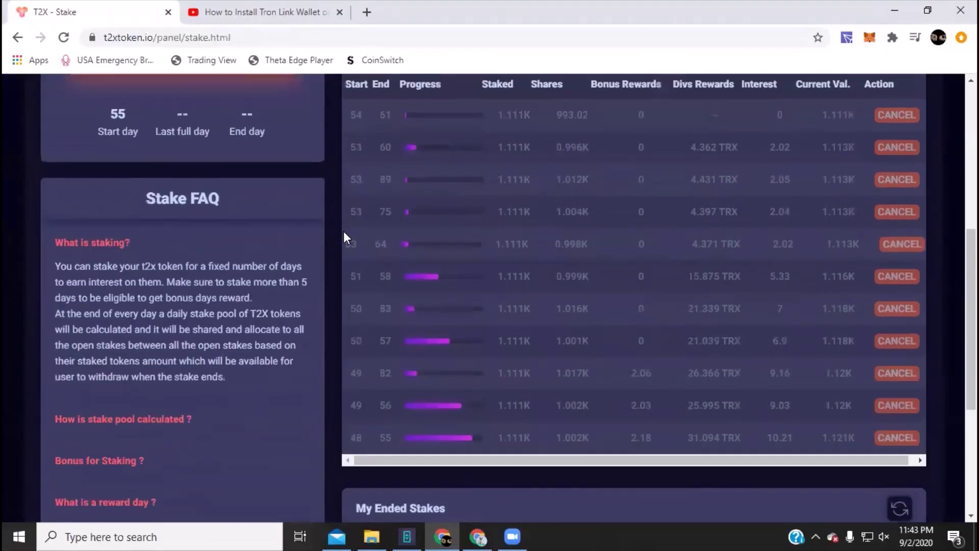
pyautogui.scroll(1, 344, 231)
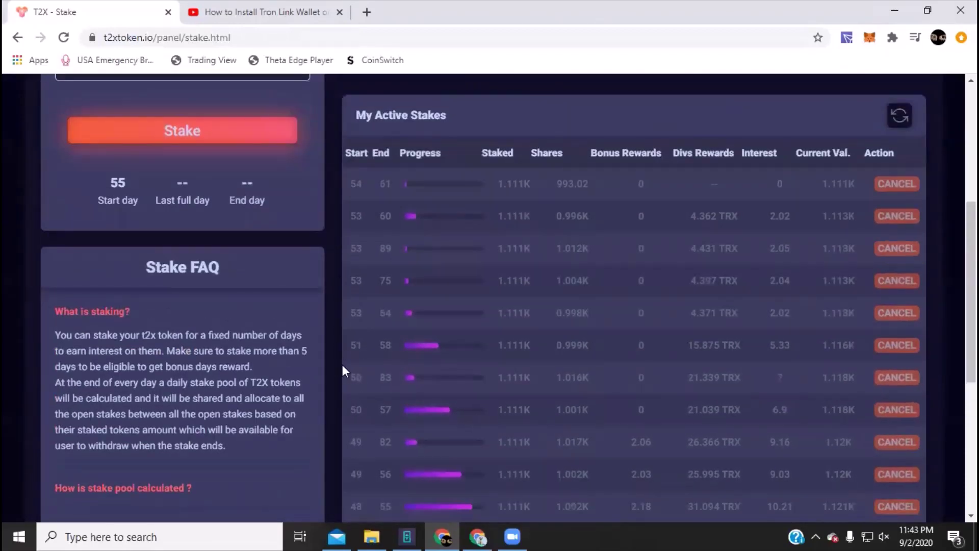
pyautogui.scroll(3, 345, 297)
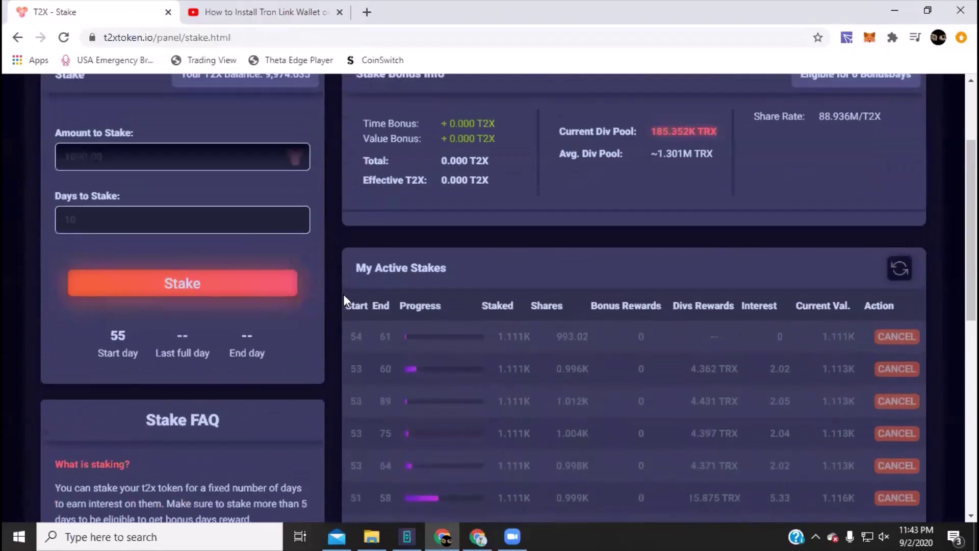
pyautogui.scroll(3, 344, 297)
pyautogui.scroll(-4, 326, 254)
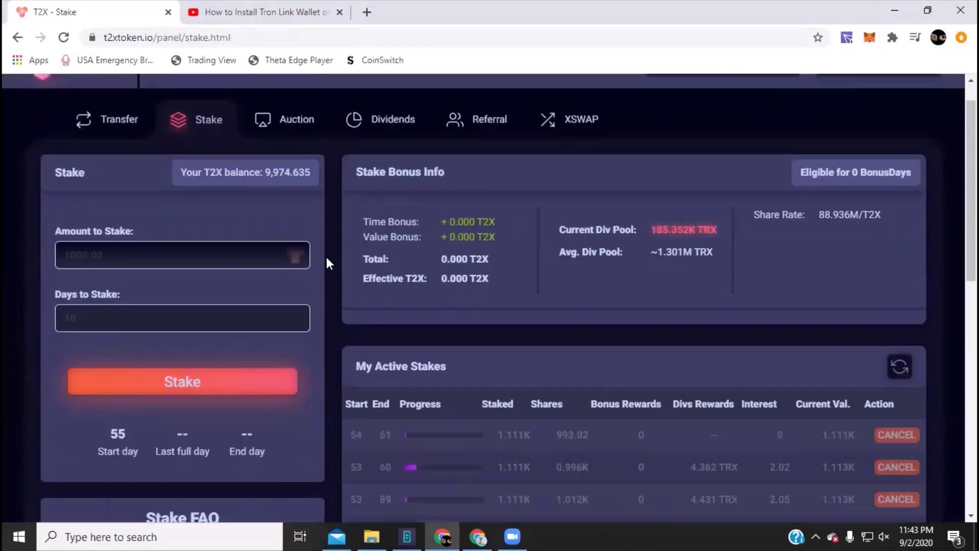
pyautogui.scroll(-3, 325, 257)
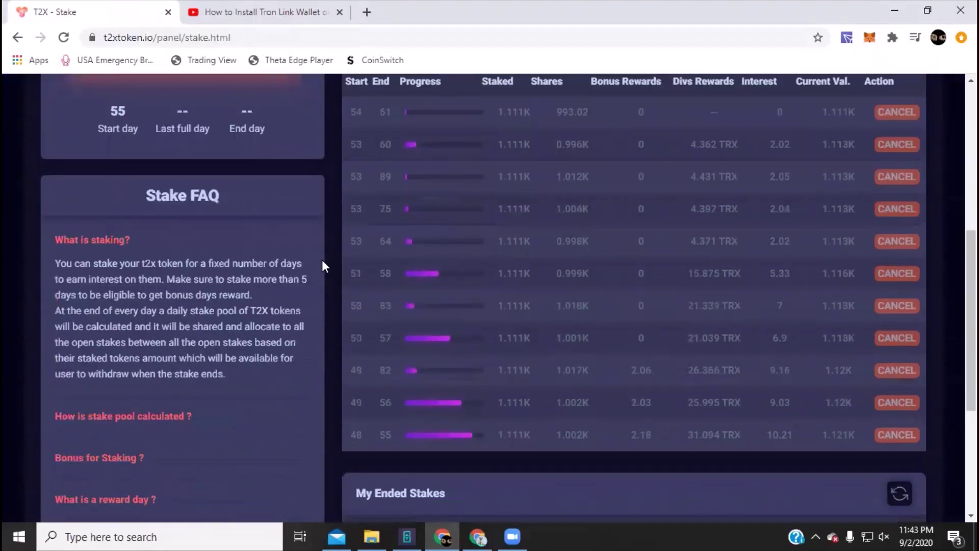
pyautogui.scroll(-3, 323, 259)
# Expand the 'Bonus for Staking' and 'What is a reward day' FAQ answers.
pyautogui.click(121, 320)
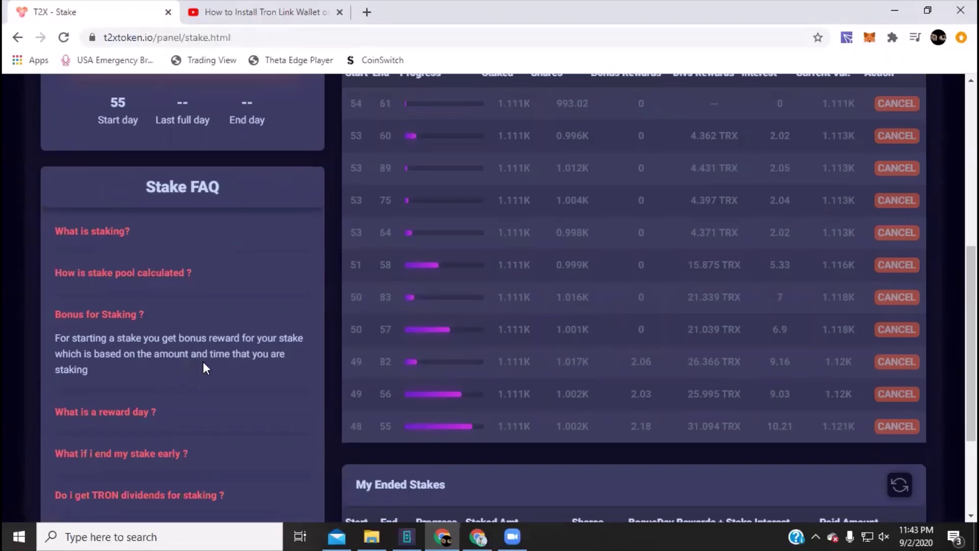
pyautogui.click(136, 412)
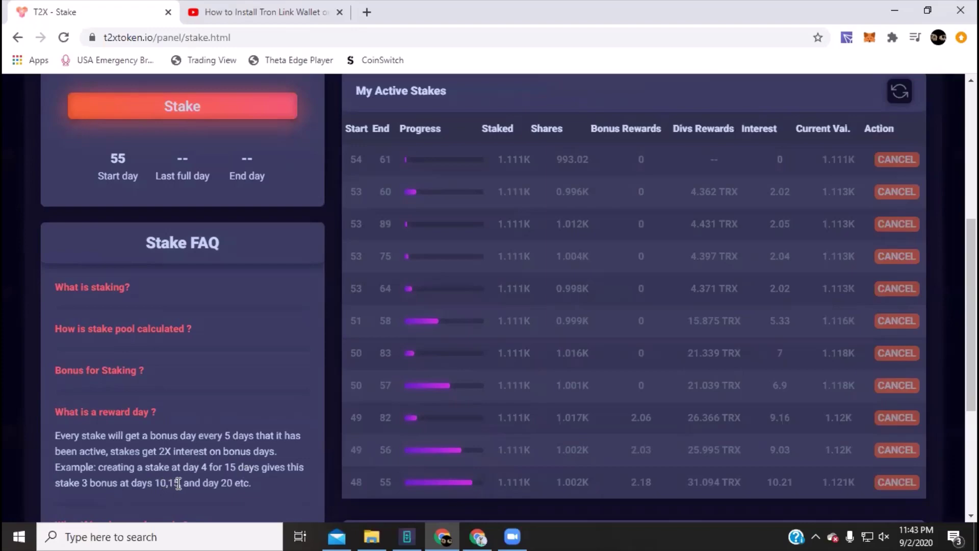
pyautogui.scroll(4, 201, 424)
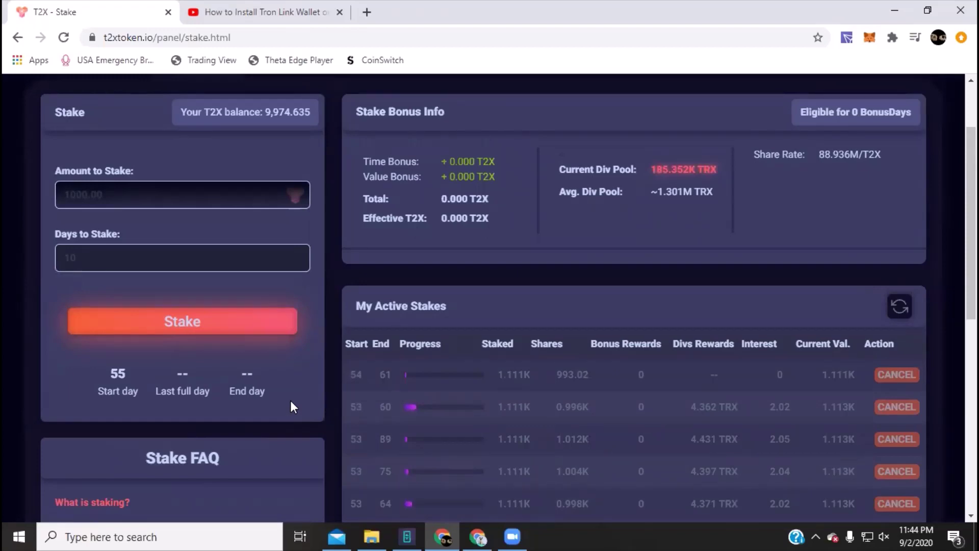
pyautogui.scroll(-1, 291, 406)
pyautogui.scroll(-3, 291, 407)
pyautogui.scroll(6, 290, 406)
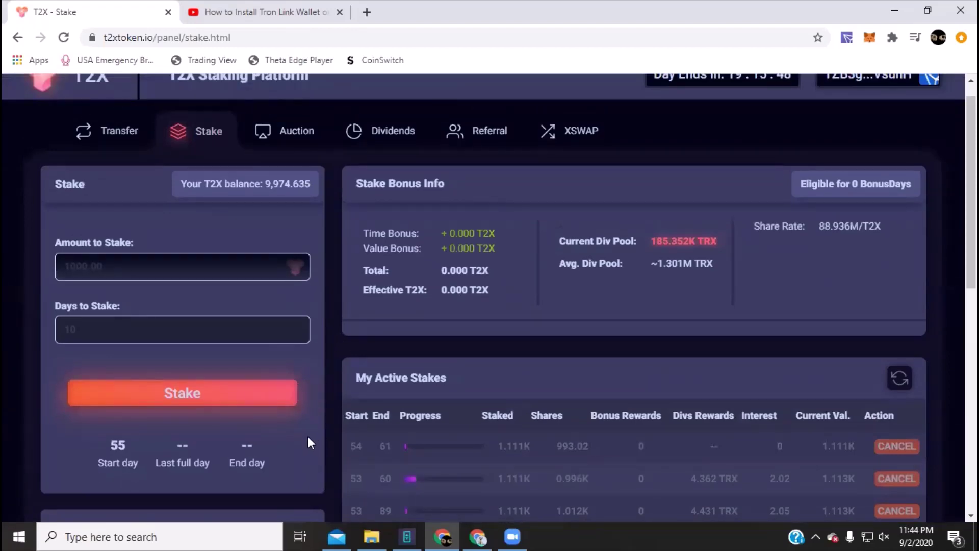
# Fill the stake form with 1111 T2X for 7 days, projecting end day 62.
pyautogui.click(81, 267)
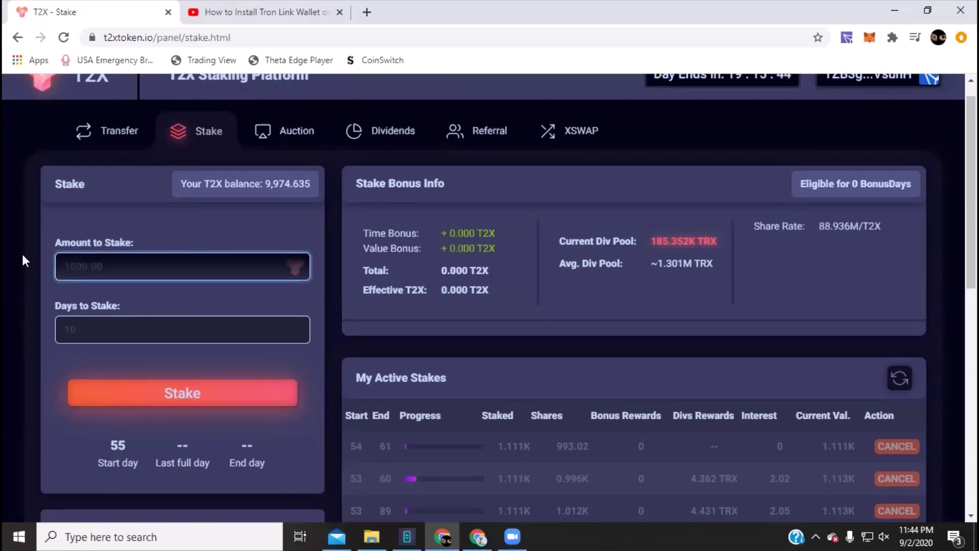
pyautogui.write('111')
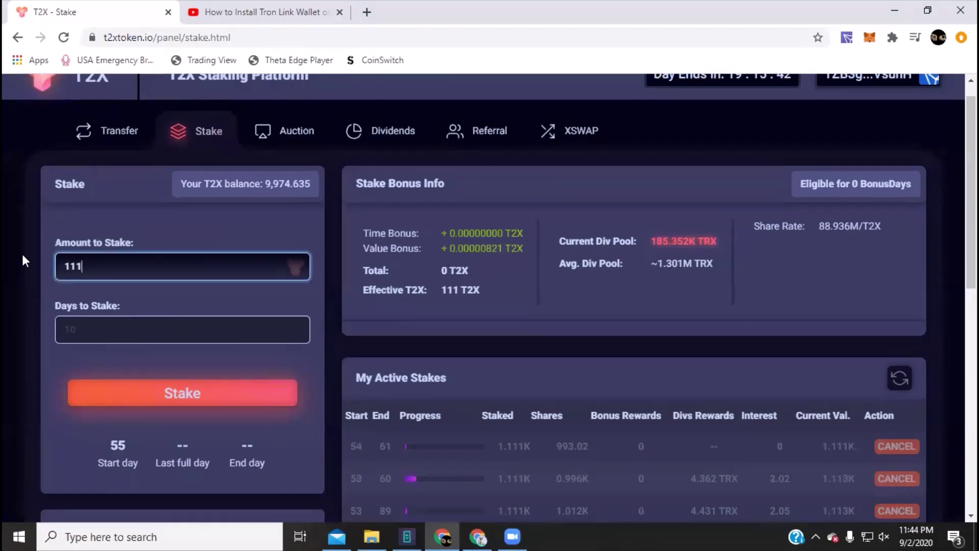
pyautogui.write('1')
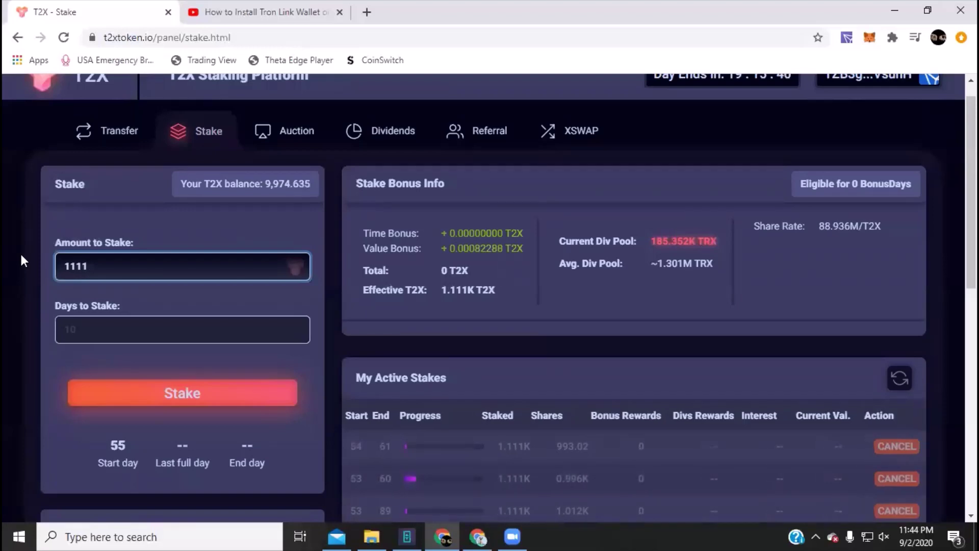
pyautogui.click(70, 329)
pyautogui.write('5')
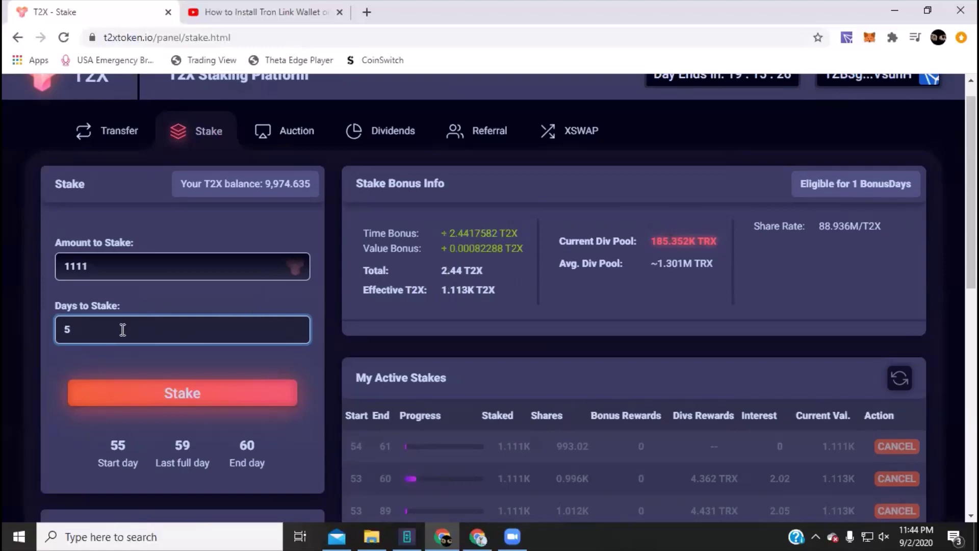
pyautogui.write('5')
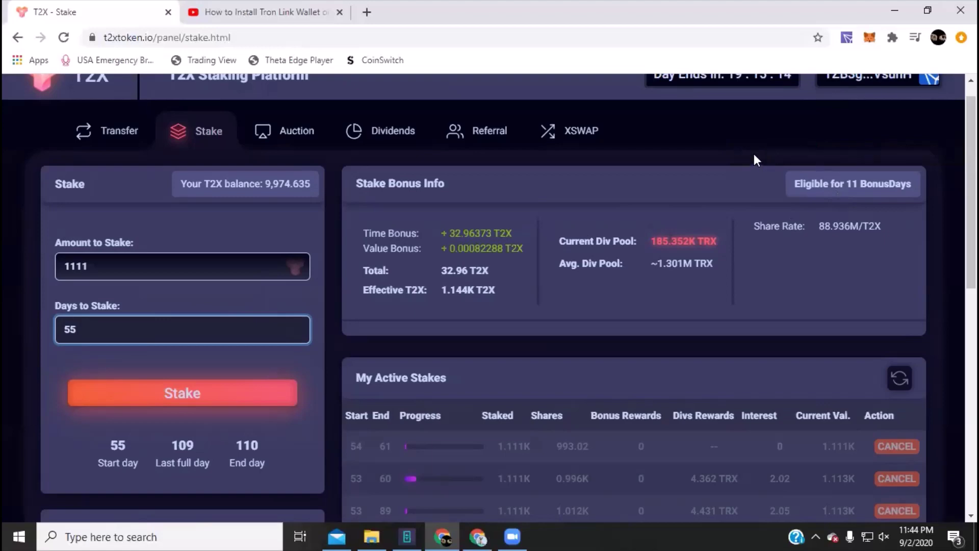
pyautogui.write('5')
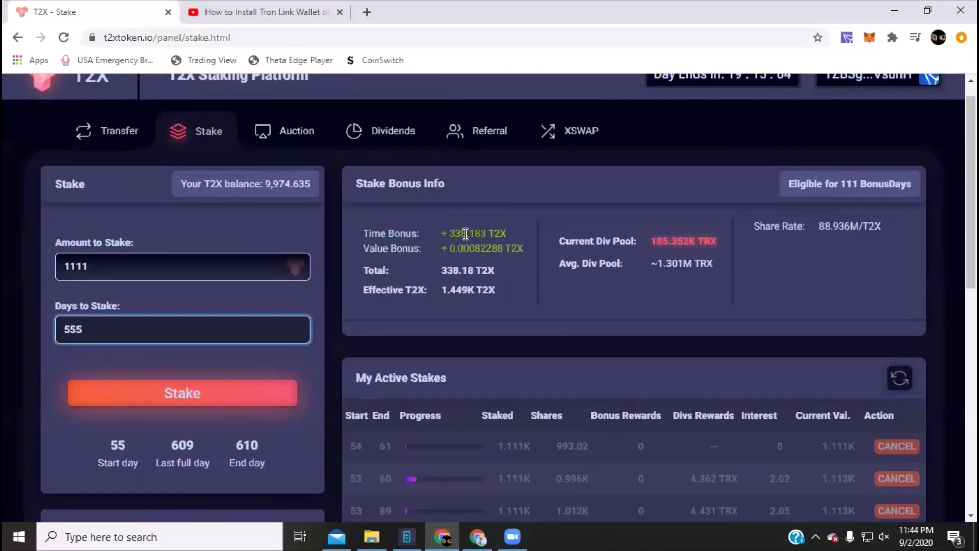
pyautogui.press('BackSpace')
pyautogui.press('BackSpace')
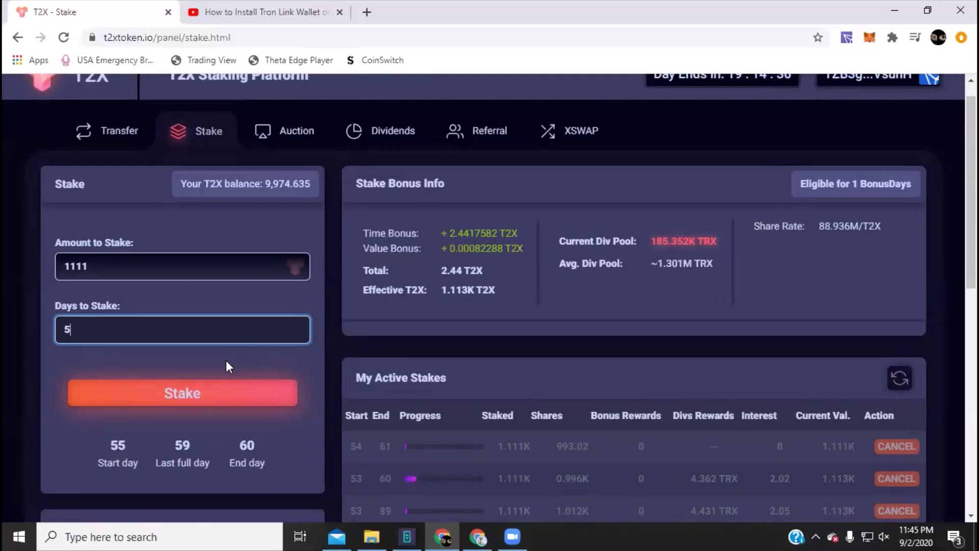
pyautogui.press('BackSpace')
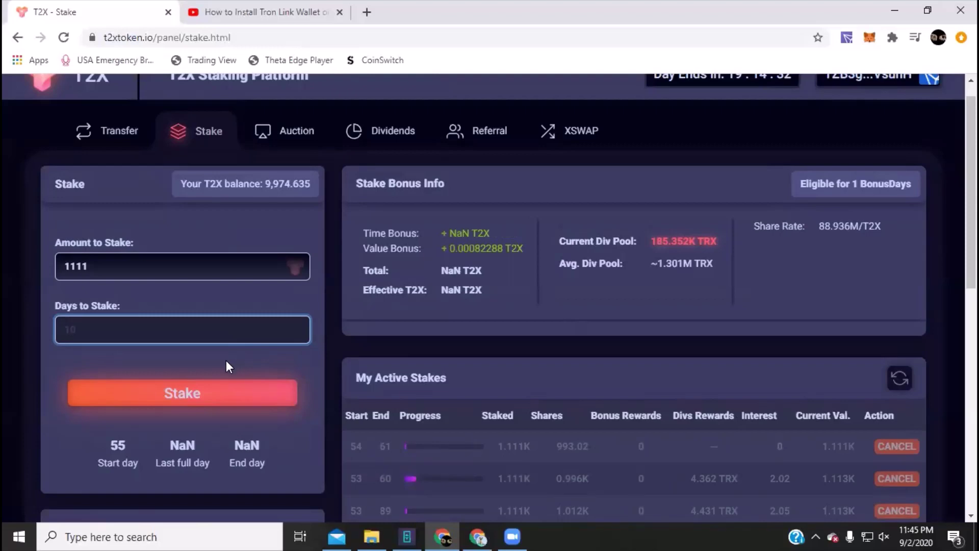
pyautogui.write('7')
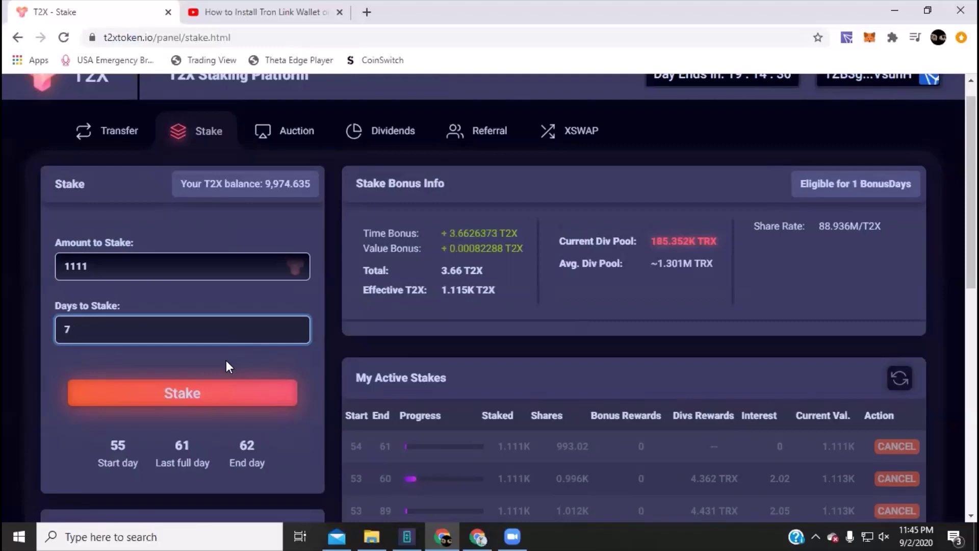
# Submit and confirm the 1111 T2X 7-day stake, then find its day 55–62 row in My Active Stakes.
pyautogui.click(201, 402)
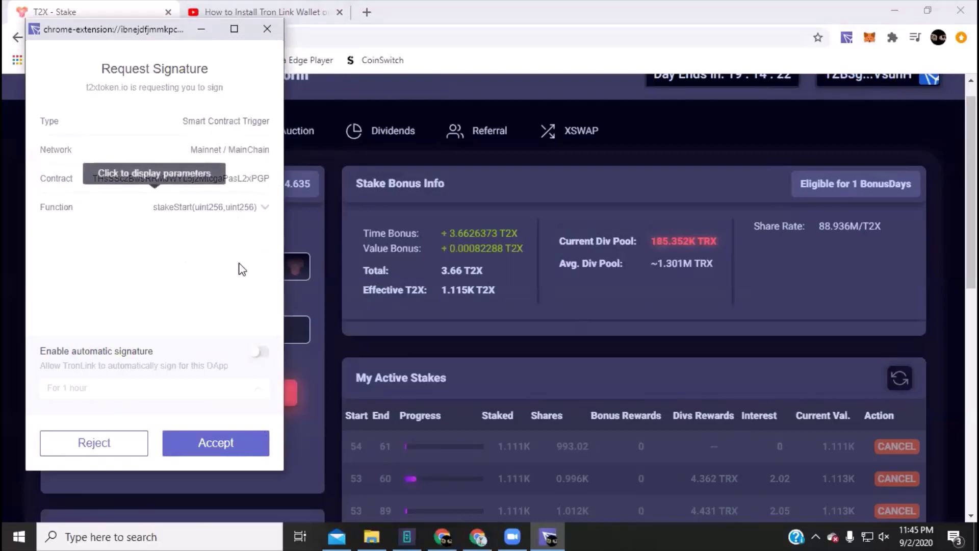
pyautogui.click(217, 449)
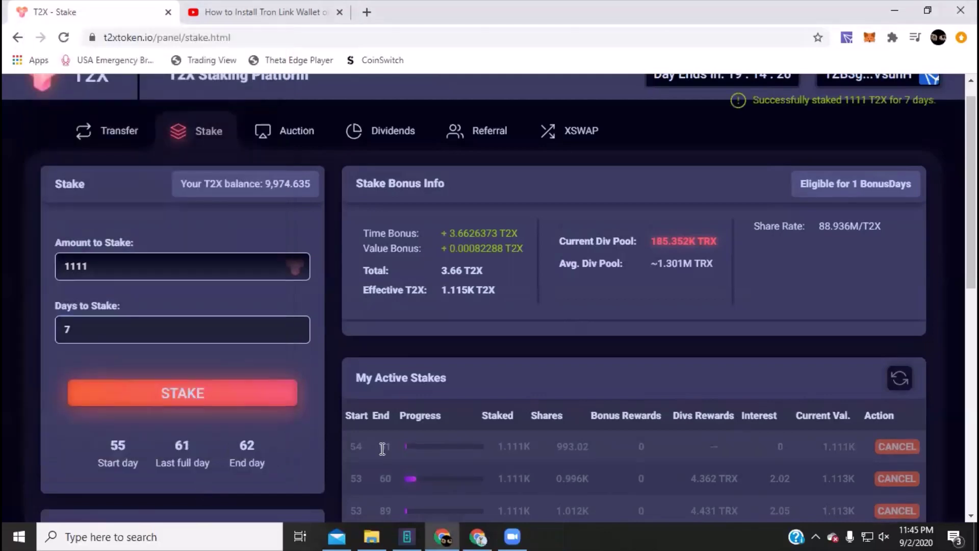
pyautogui.scroll(-2, 332, 439)
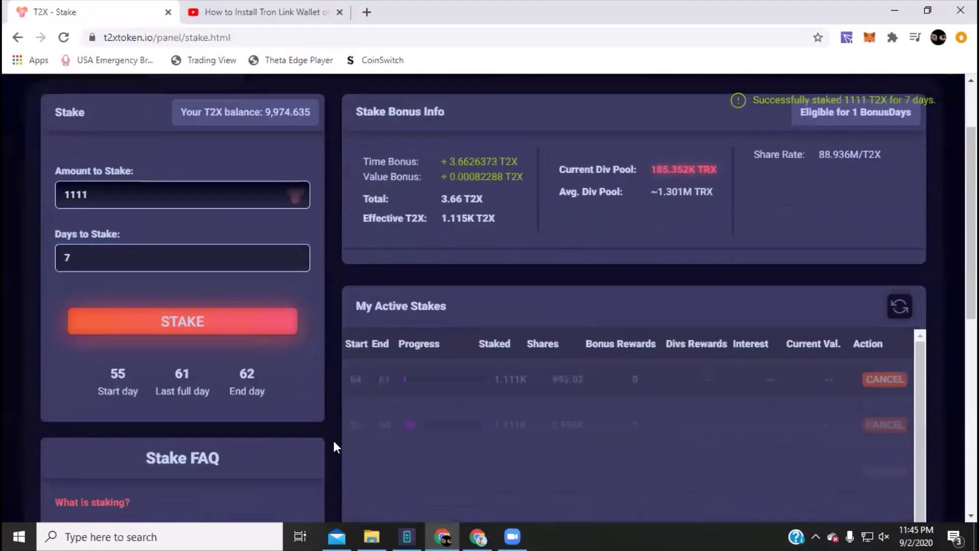
pyautogui.scroll(-3, 332, 439)
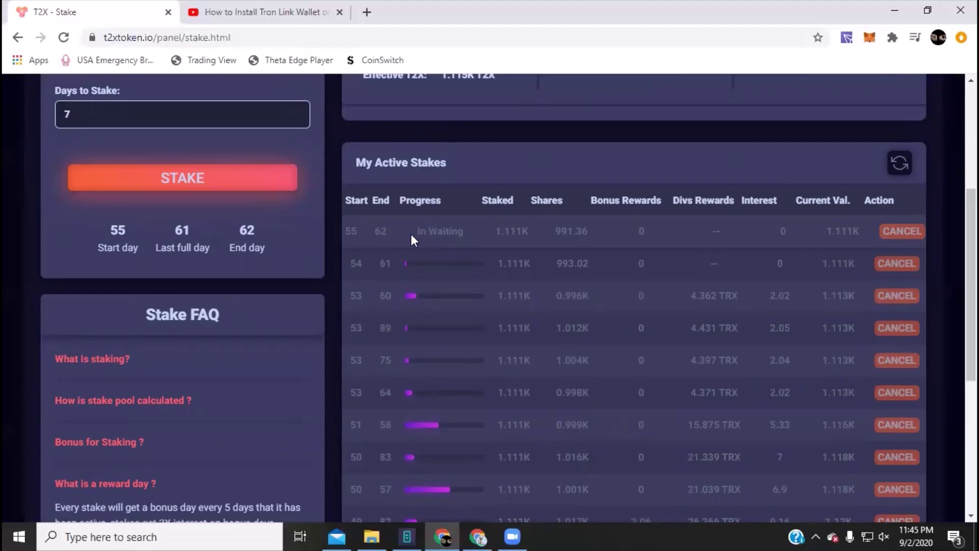
pyautogui.scroll(5, 473, 225)
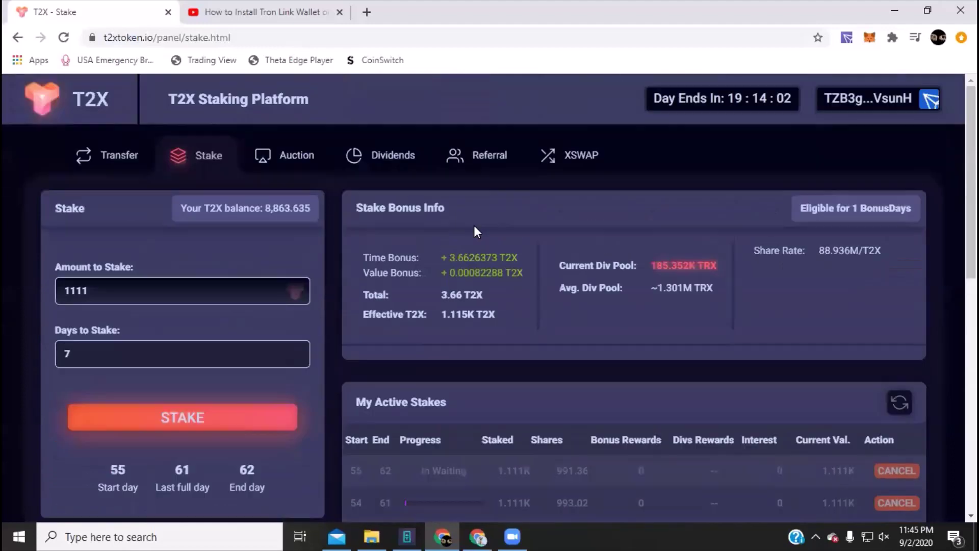
pyautogui.scroll(-4, 594, 255)
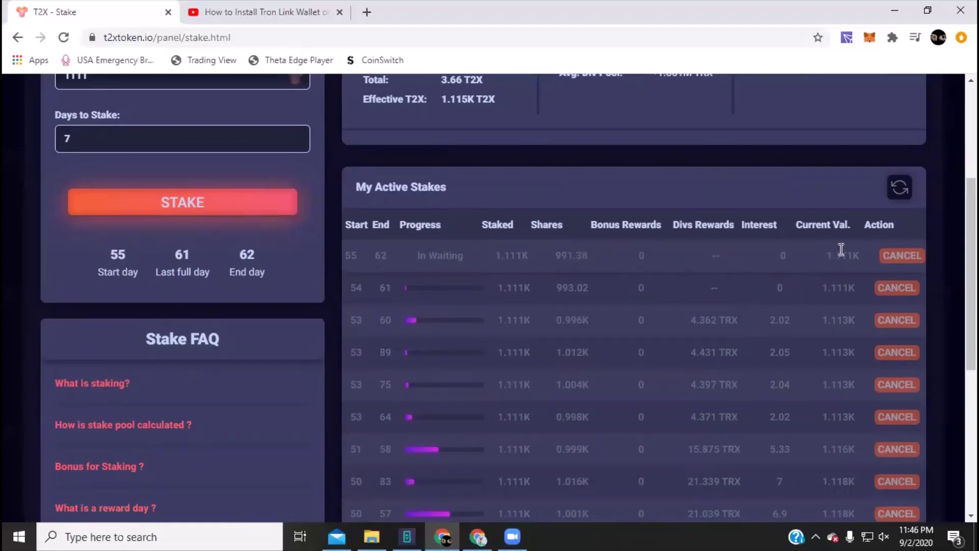
pyautogui.scroll(-4, 611, 241)
pyautogui.scroll(3, 611, 247)
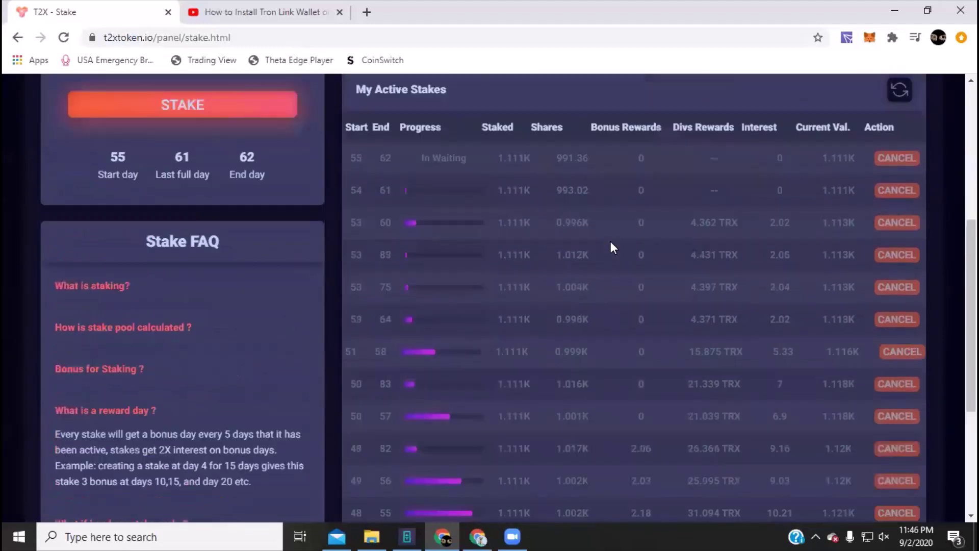
pyautogui.scroll(2, 610, 247)
pyautogui.scroll(-6, 609, 246)
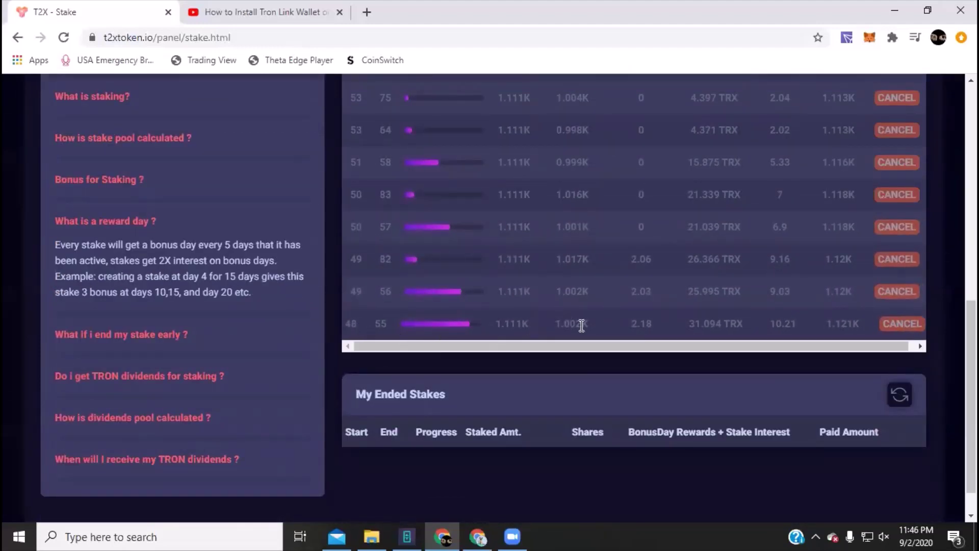
pyautogui.scroll(4, 571, 323)
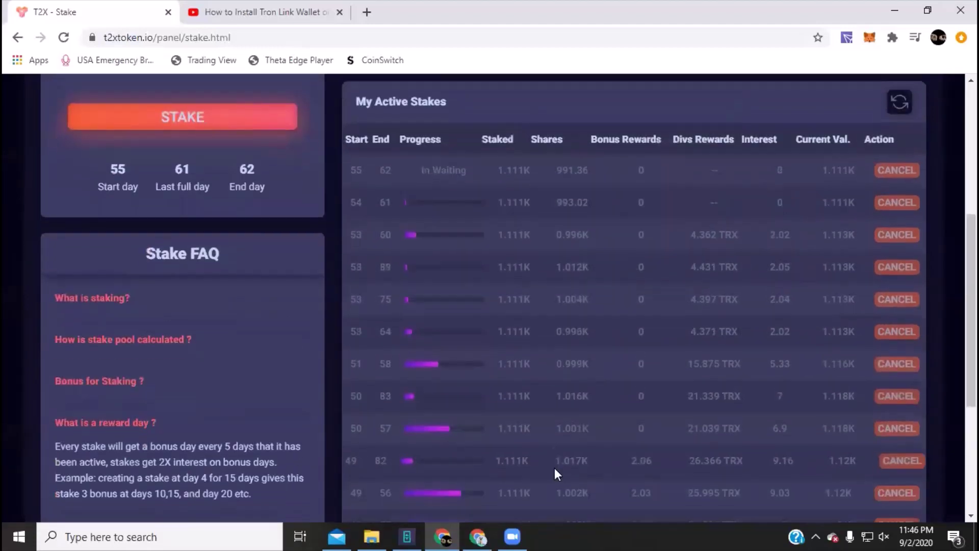
pyautogui.scroll(-3, 567, 388)
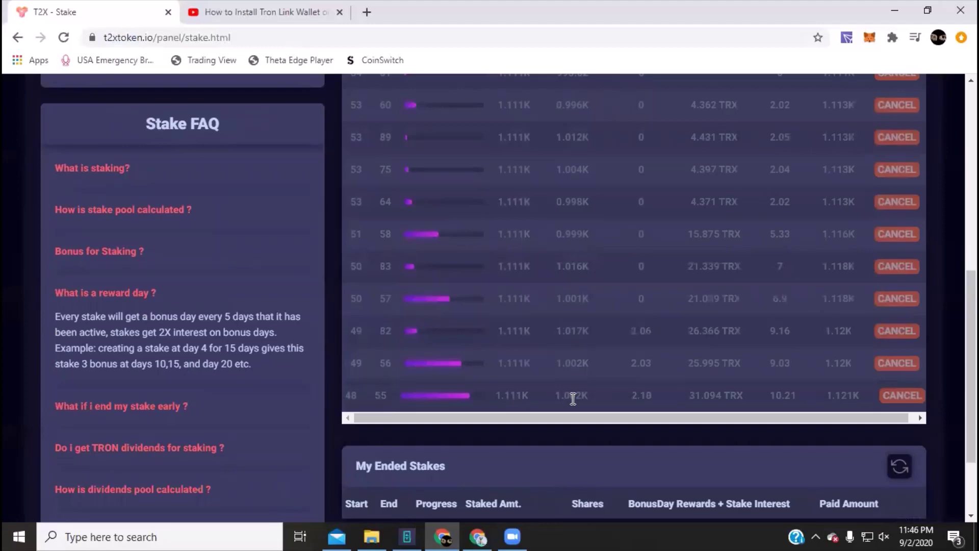
pyautogui.scroll(1, 573, 398)
pyautogui.scroll(3, 572, 357)
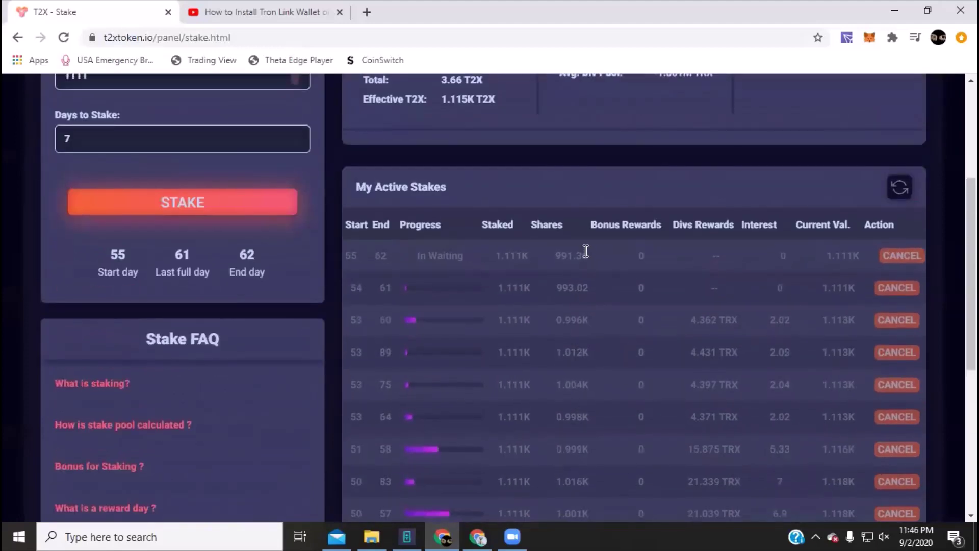
pyautogui.scroll(-3, 585, 251)
pyautogui.scroll(-1, 563, 354)
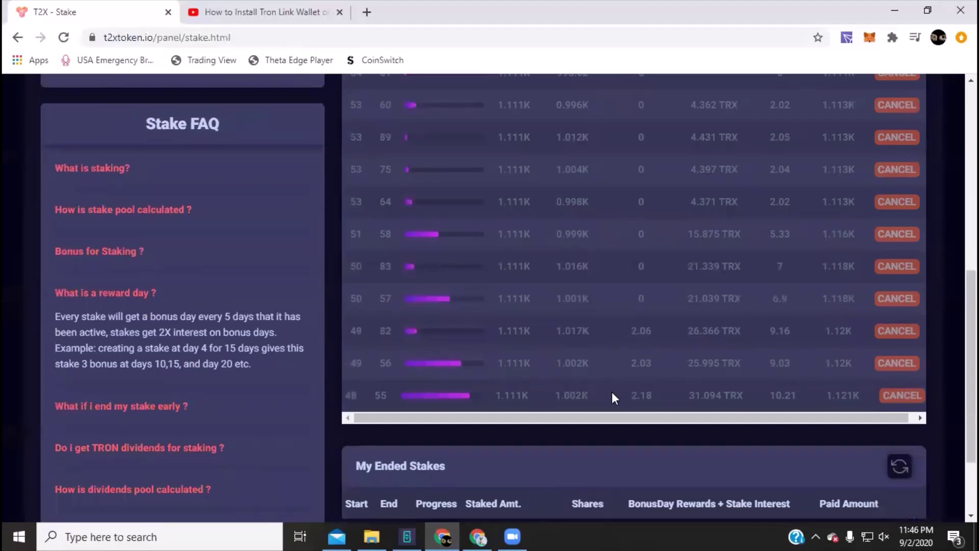
pyautogui.scroll(1, 637, 393)
pyautogui.scroll(3, 654, 400)
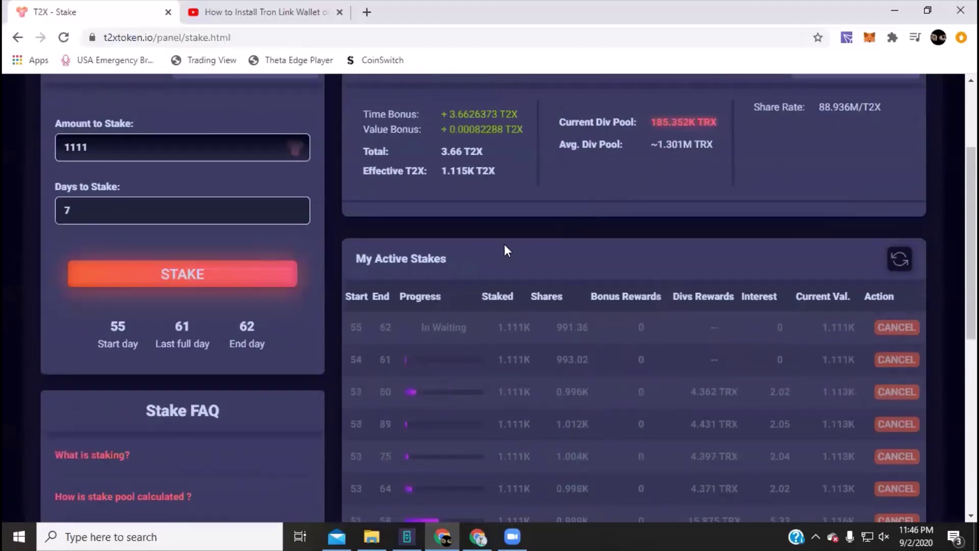
pyautogui.scroll(2, 357, 281)
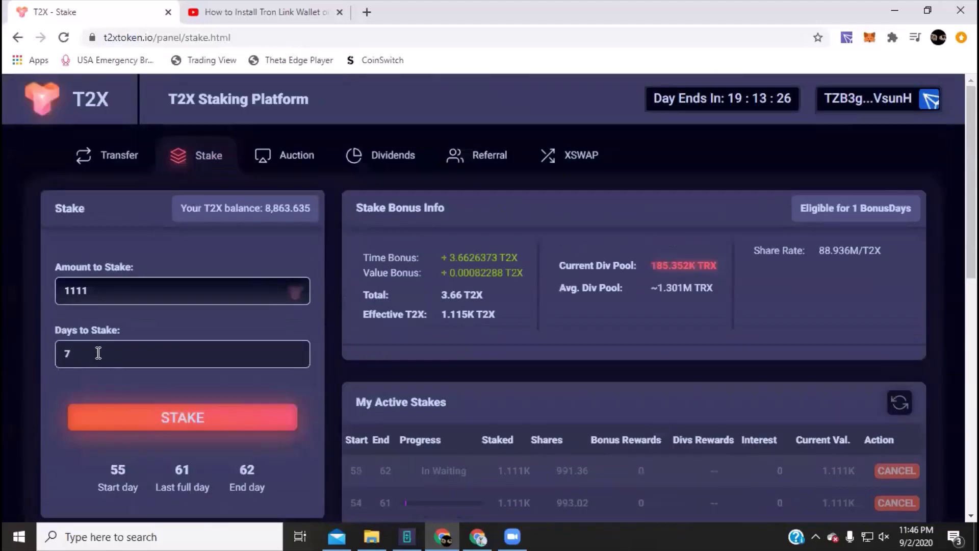
# Change the duration from 7 to 33 days, submit, and accept the TronLink signature request.
pyautogui.click(89, 353)
pyautogui.doubleClick(58, 350)
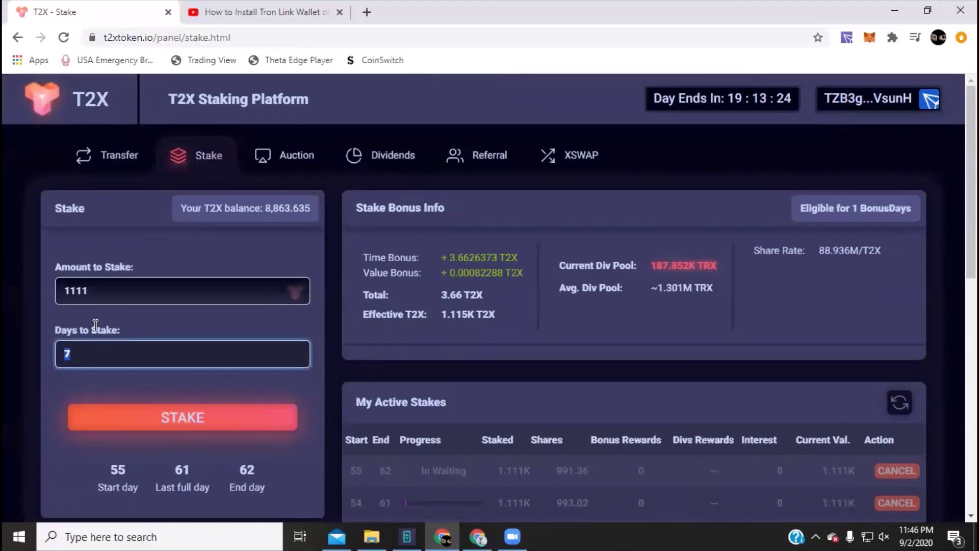
pyautogui.write('33')
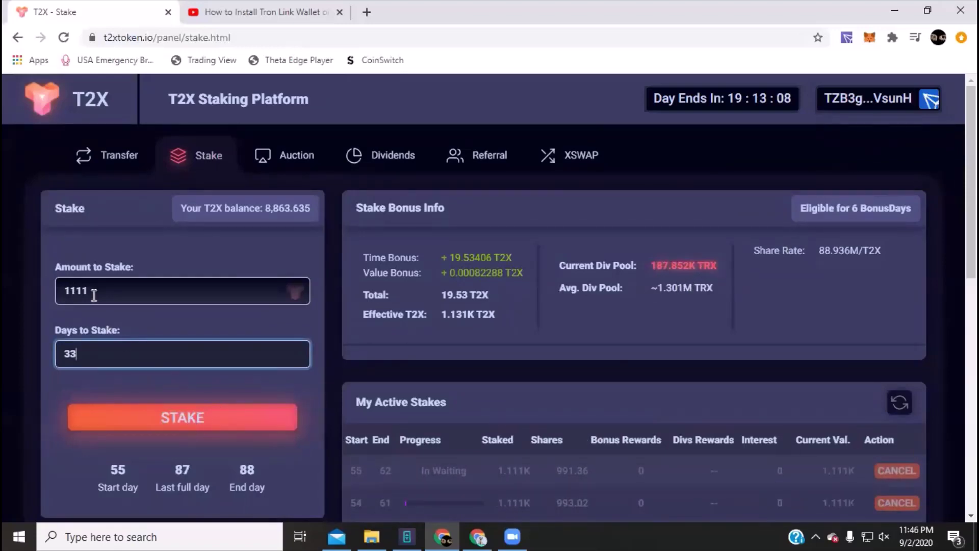
pyautogui.click(193, 421)
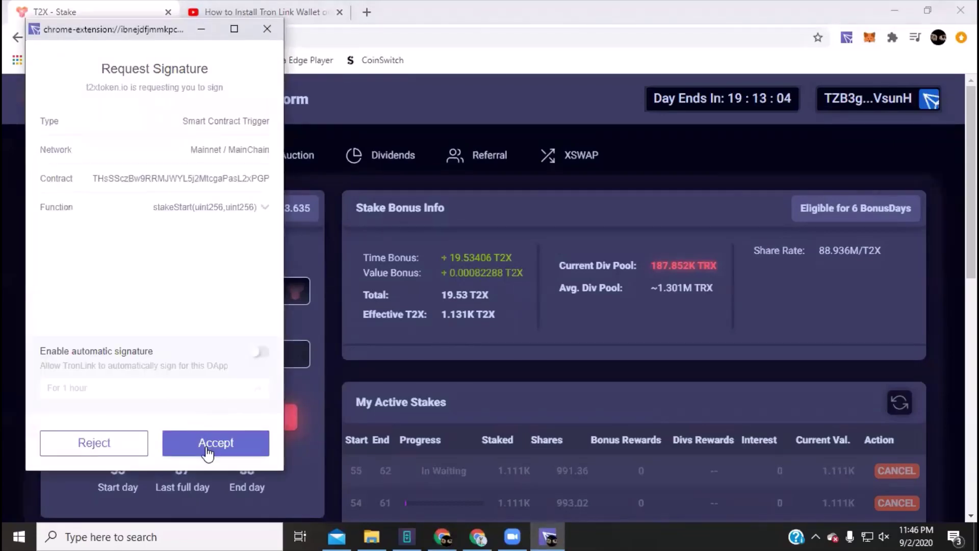
pyautogui.click(207, 449)
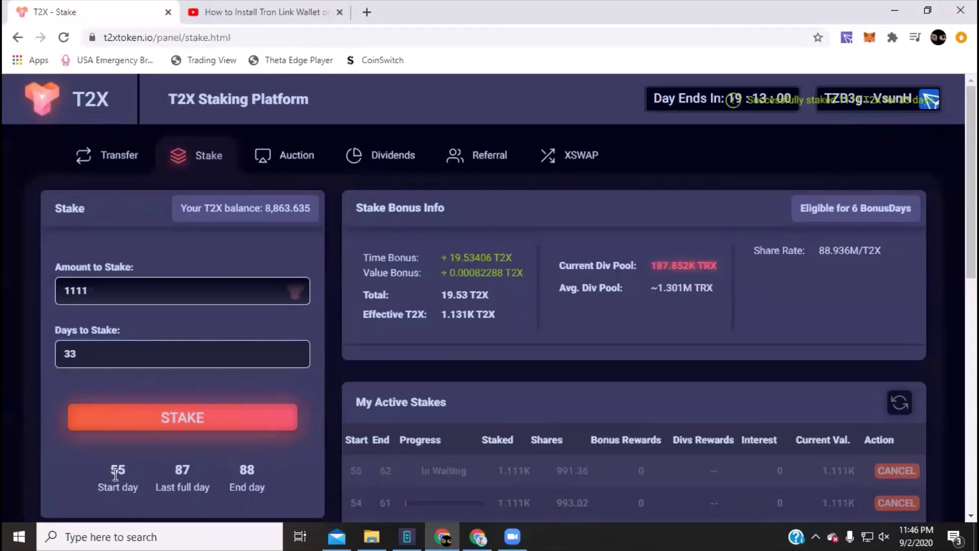
# Scroll down and back up the stake page to check the 7,752.635 T2X balance.
pyautogui.scroll(-3, 237, 456)
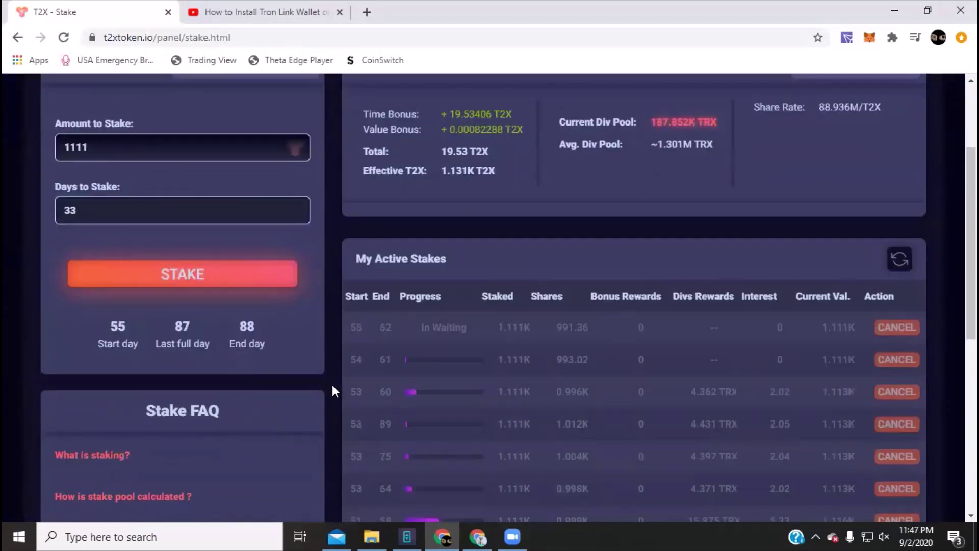
pyautogui.scroll(-3, 293, 375)
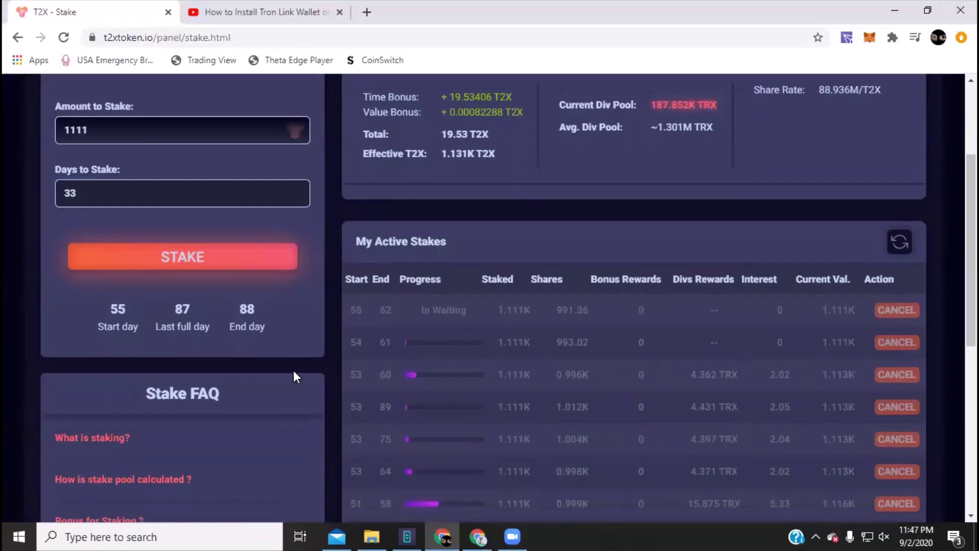
pyautogui.scroll(-5, 291, 375)
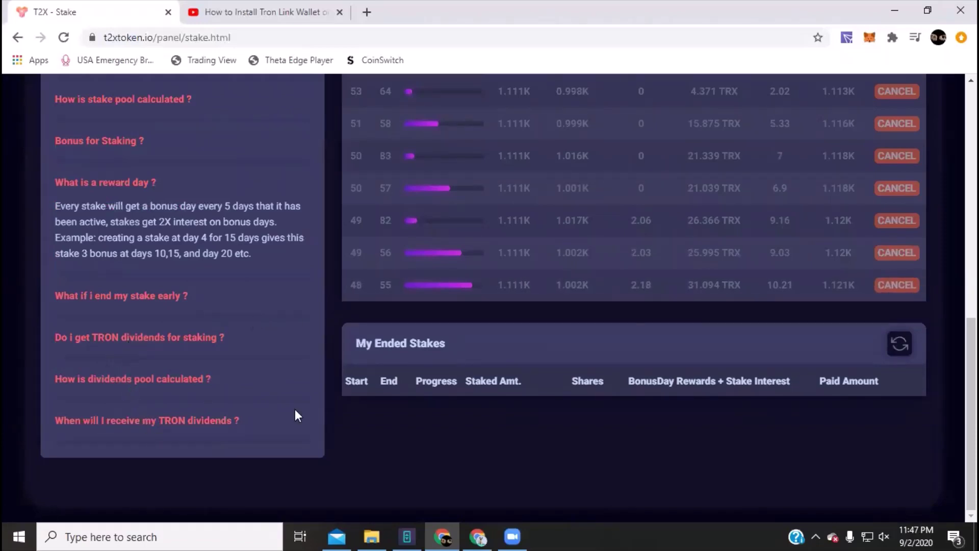
pyautogui.scroll(4, 294, 412)
pyautogui.scroll(5, 295, 415)
pyautogui.scroll(1, 293, 410)
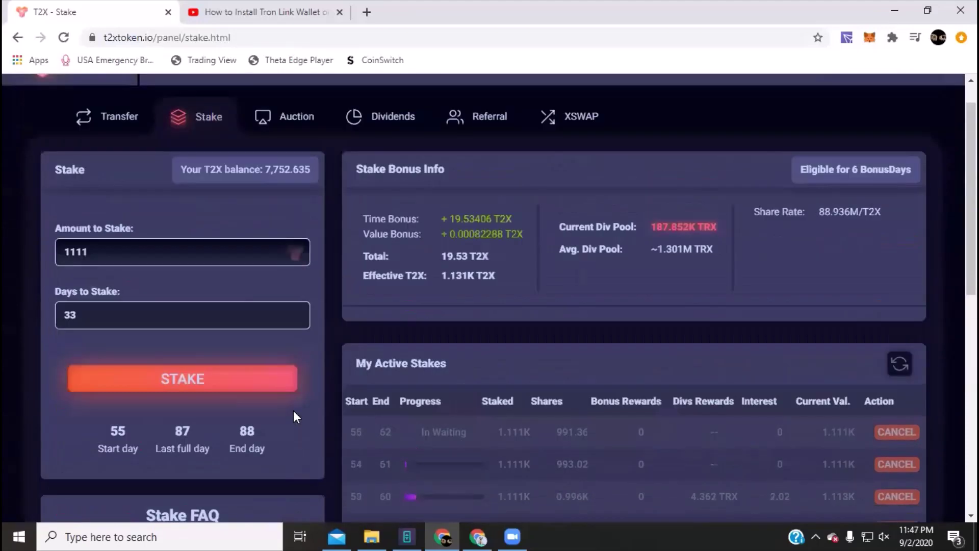
pyautogui.scroll(1, 306, 406)
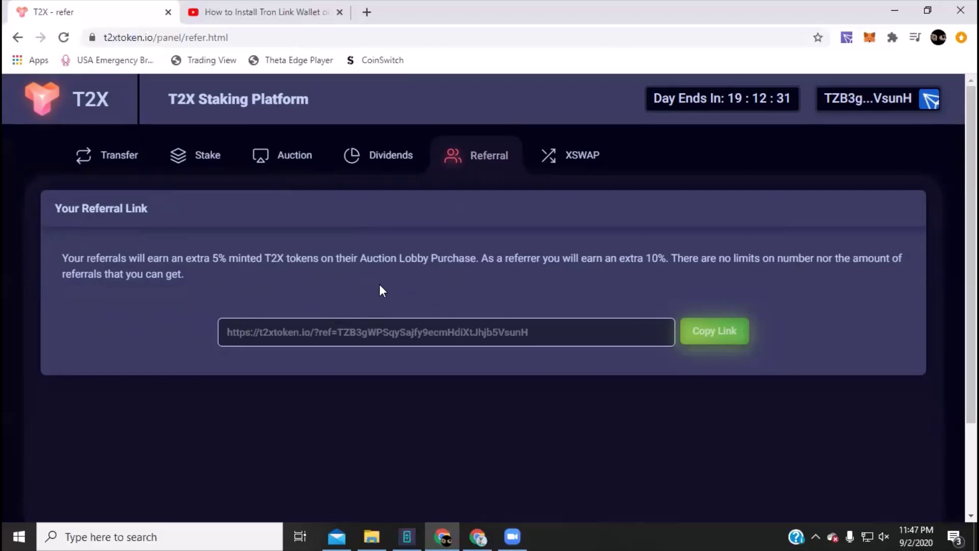
# Switch to the Auction tab to view the daily lobbies, including day #54's 777 entry.
pyautogui.click(304, 162)
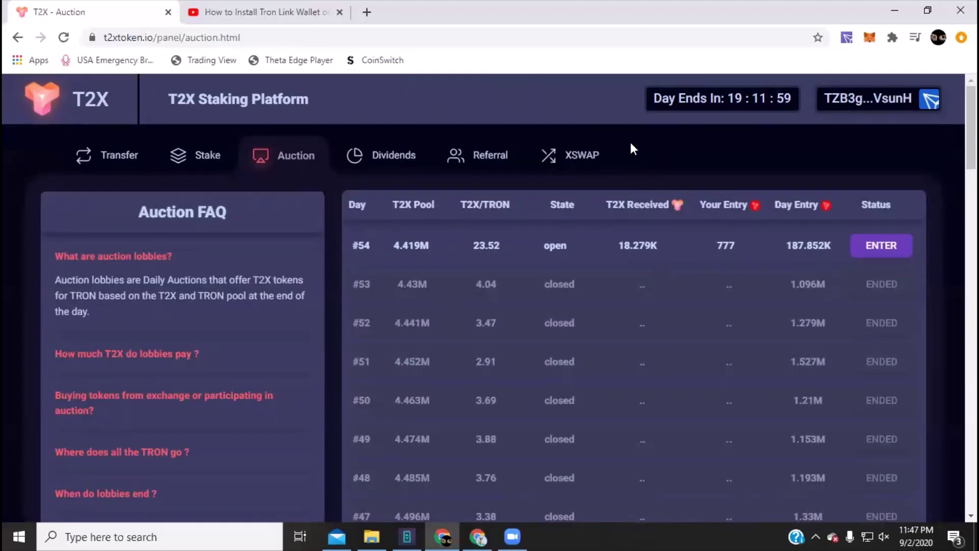
pyautogui.click(286, 13)
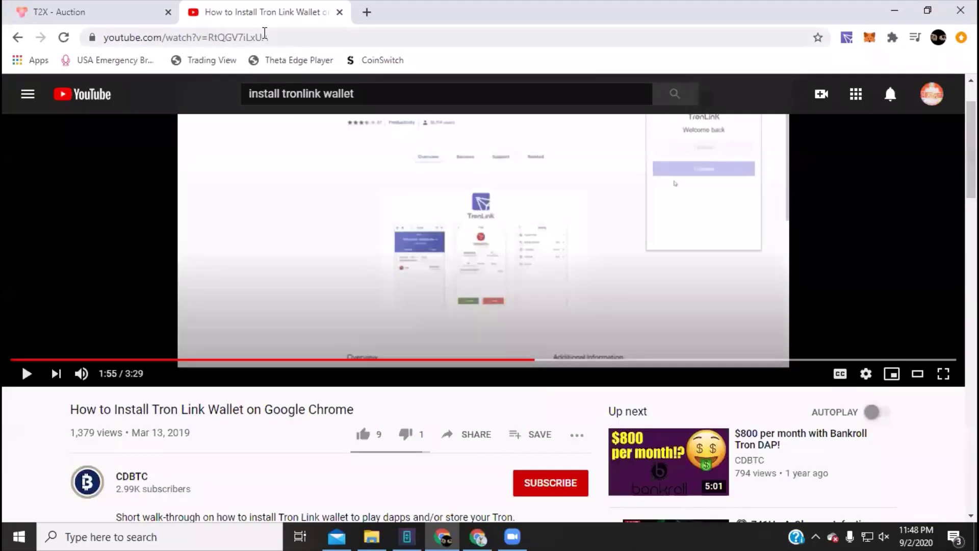
pyautogui.click(82, 11)
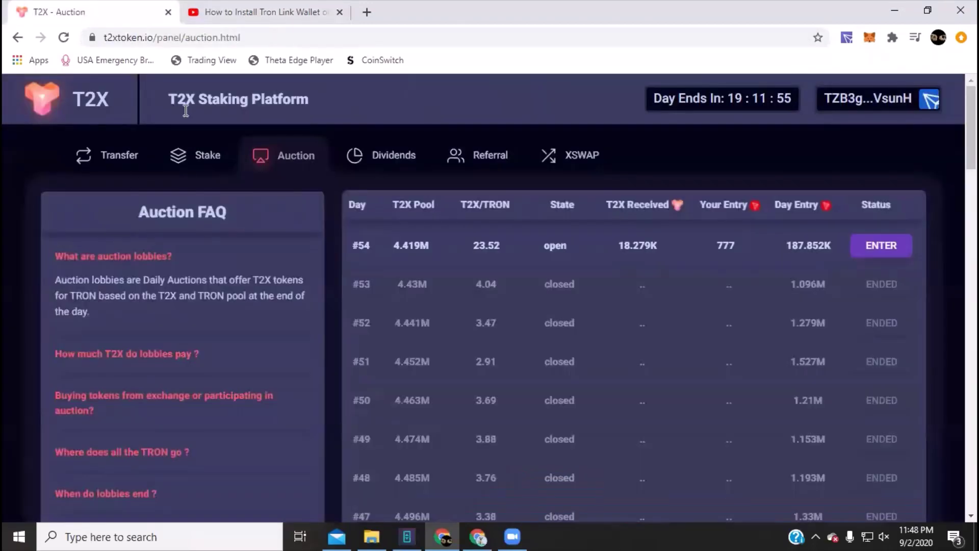
pyautogui.click(103, 105)
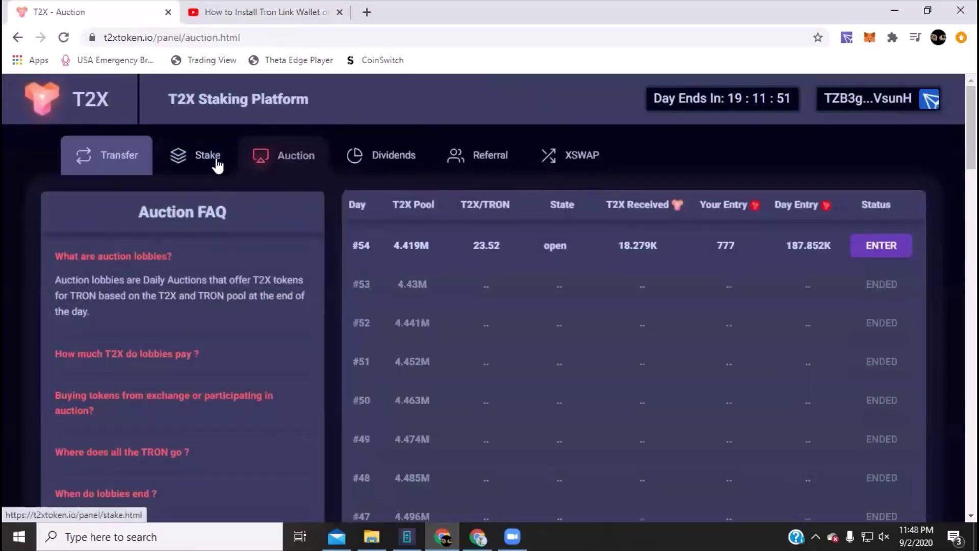
pyautogui.scroll(-7, 325, 184)
pyautogui.scroll(-3, 325, 184)
pyautogui.scroll(2, 325, 184)
pyautogui.scroll(6, 326, 184)
pyautogui.scroll(3, 325, 182)
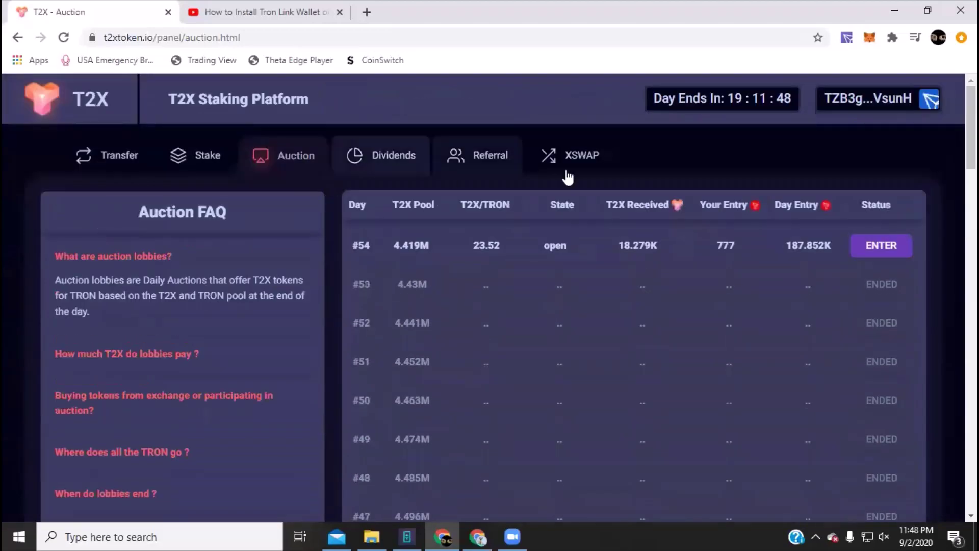